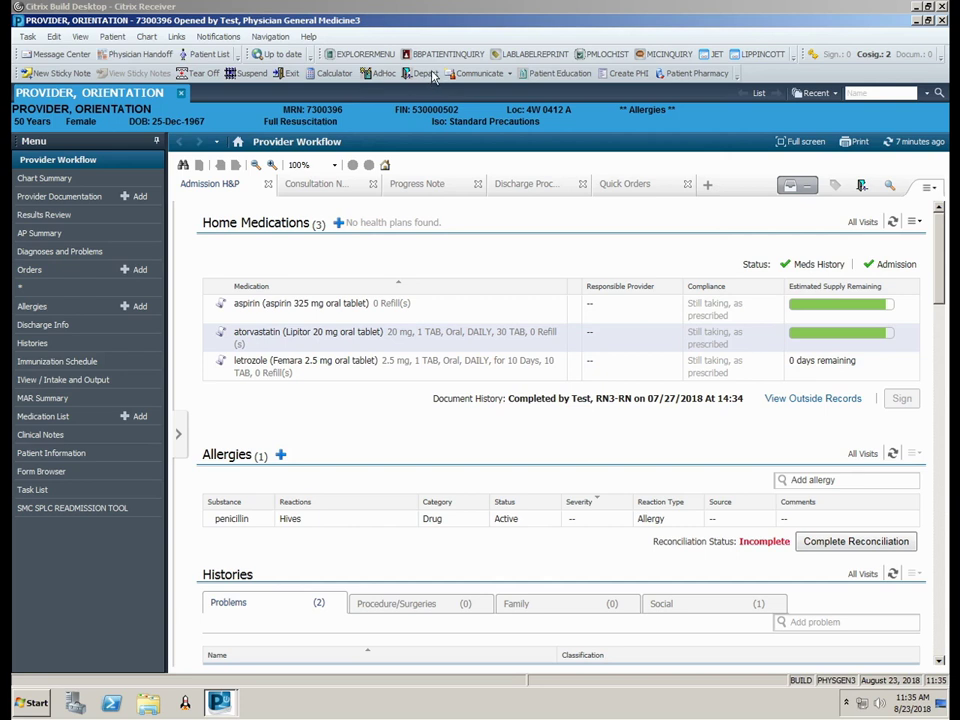
- Start the patient's depart process and add the Patient Discharge plan for this visit to the discharge orders
left_click(432, 76)
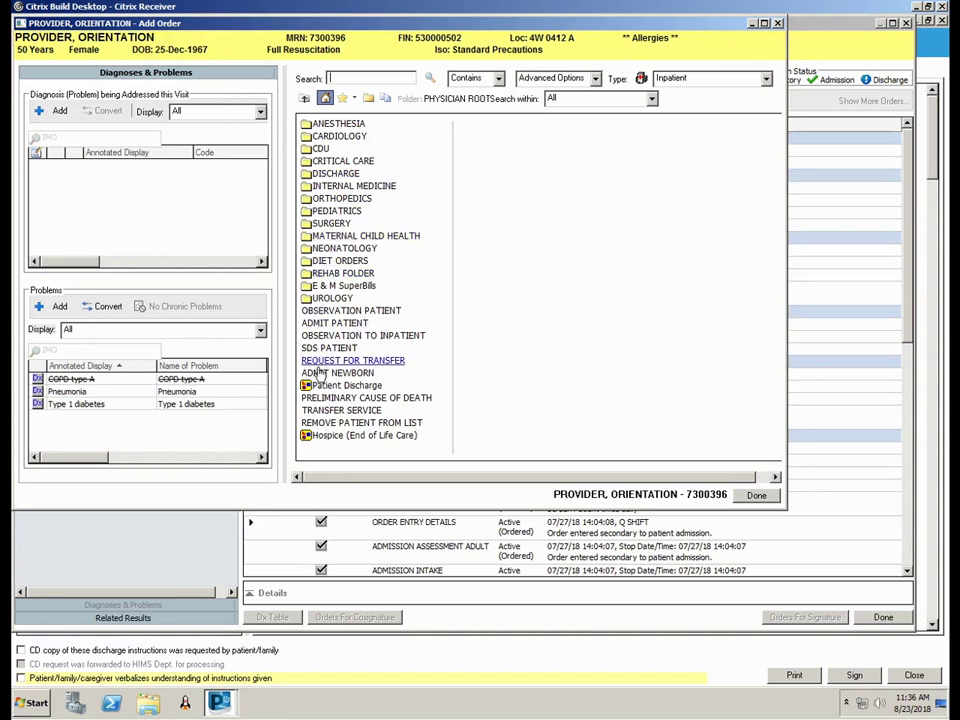
left_click(340, 385)
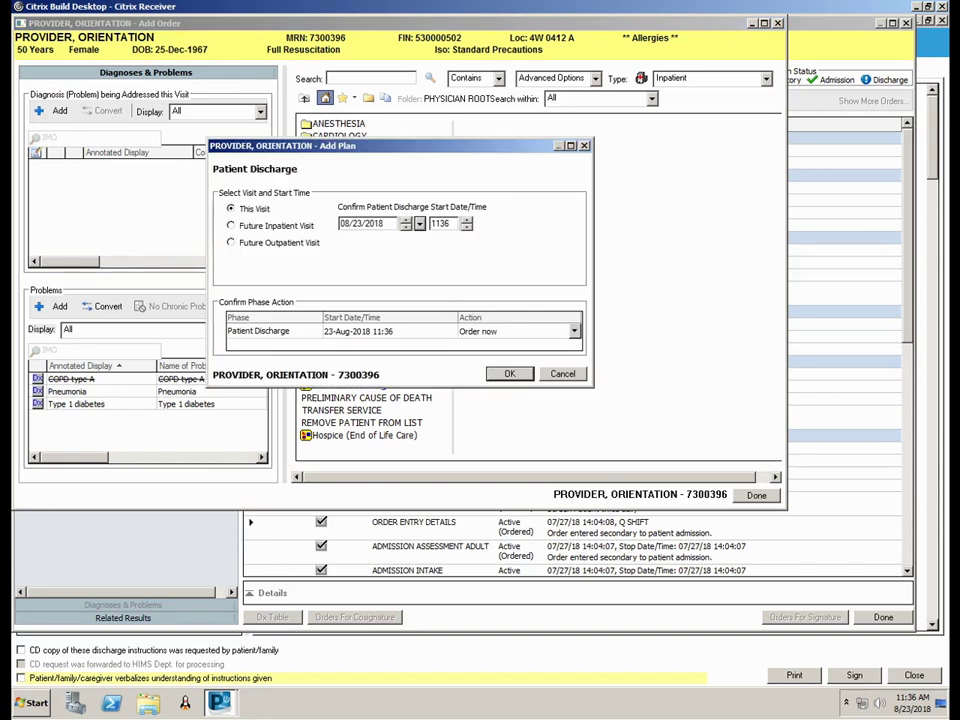
left_click(512, 377)
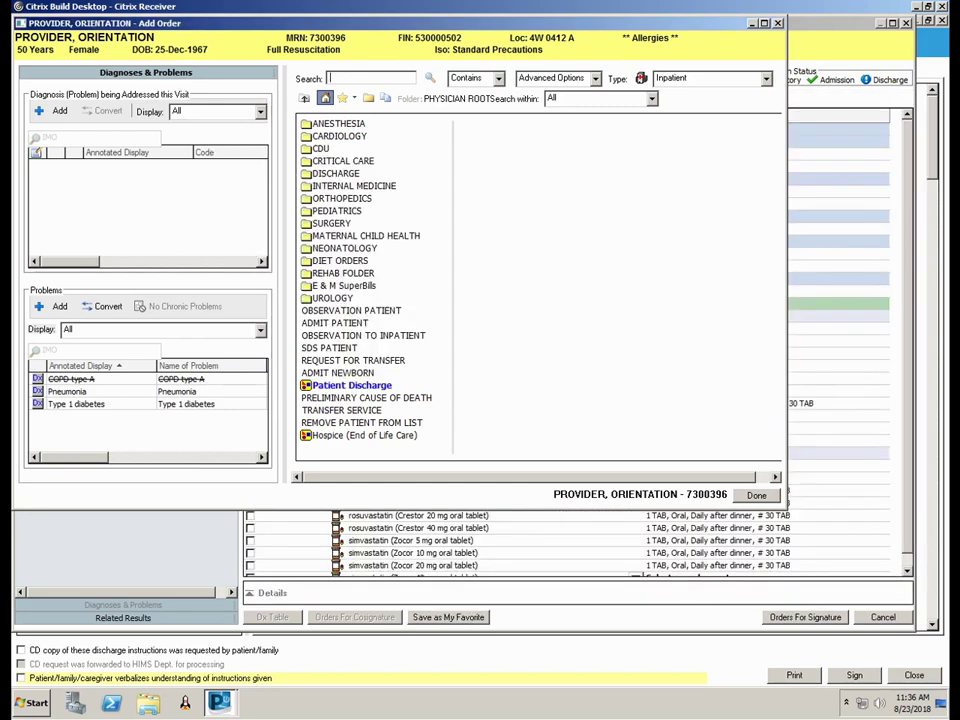
left_click(754, 496)
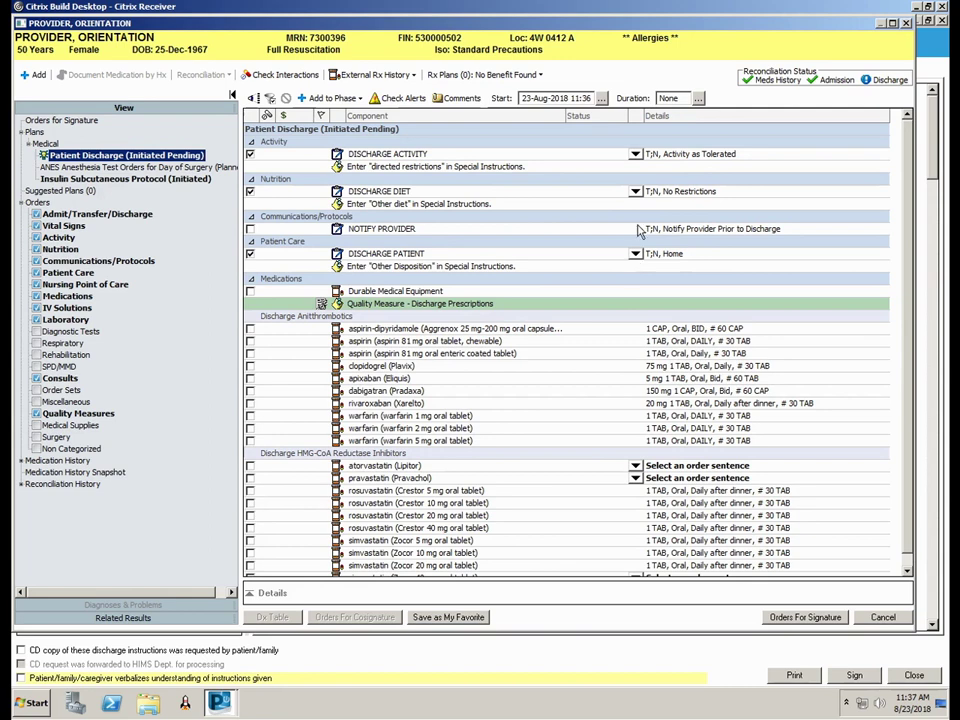
- Set the discharge diet order to Low Sodium and the discharge patient order to Extended Care Facility
left_click(635, 191)
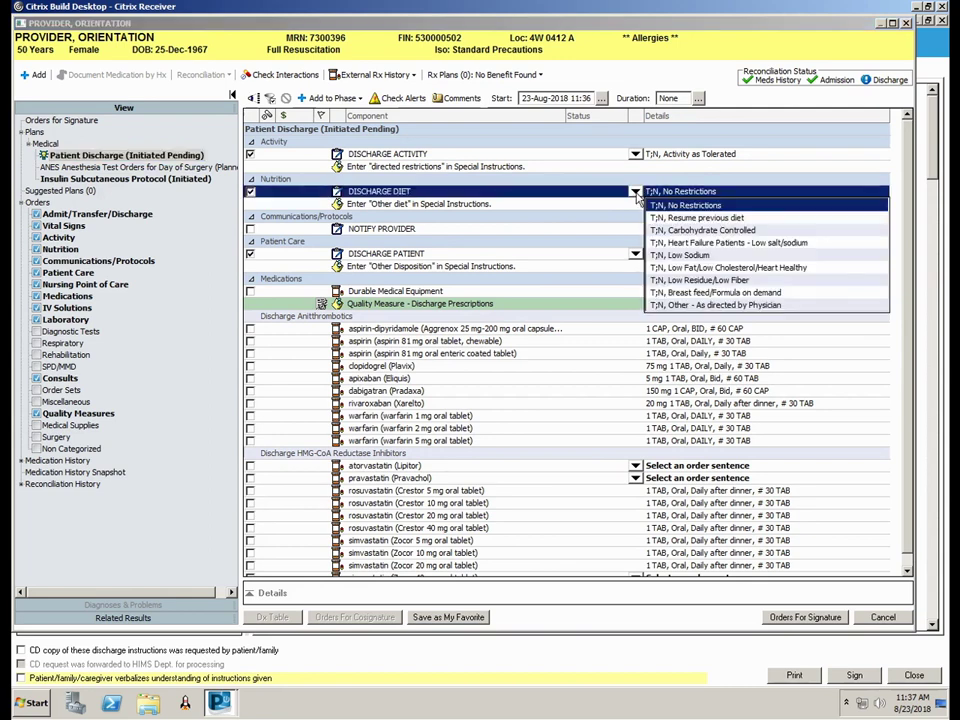
left_click(680, 247)
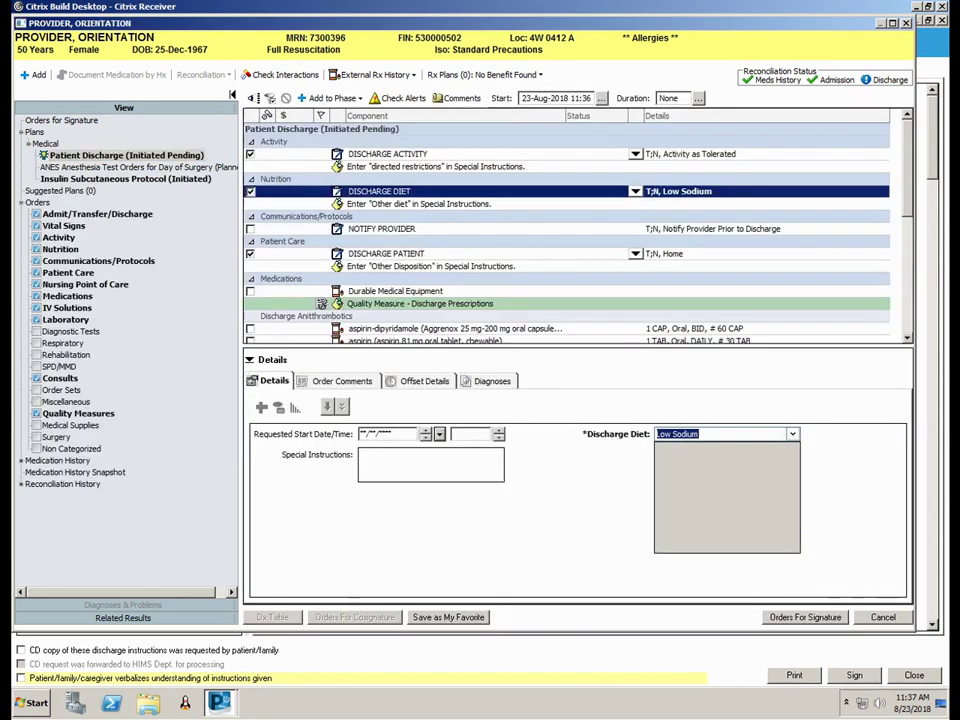
left_click(635, 254)
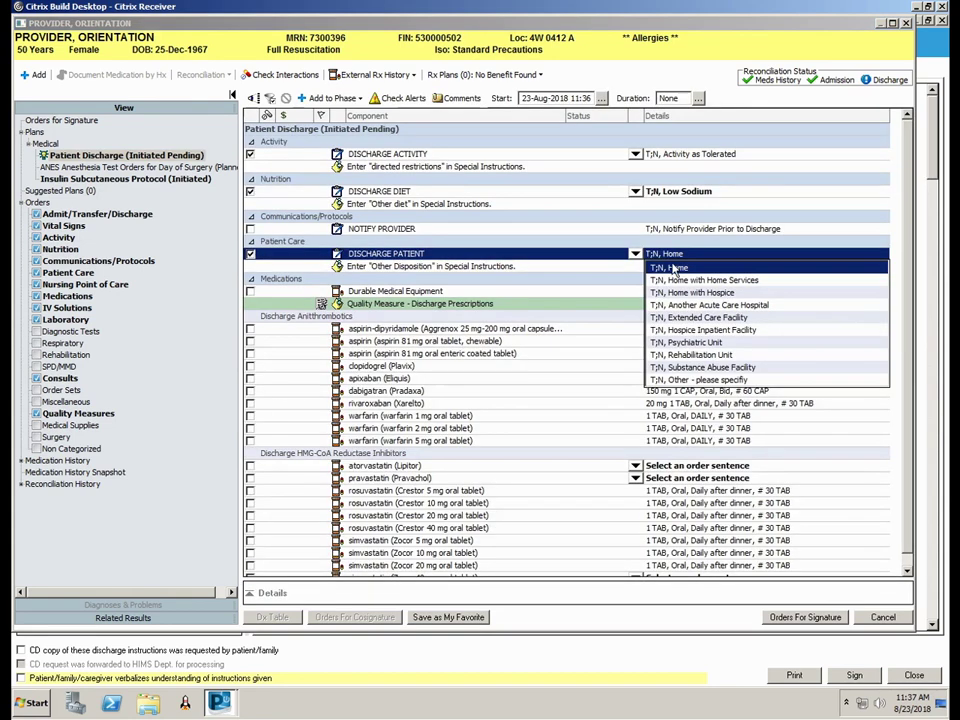
left_click(700, 317)
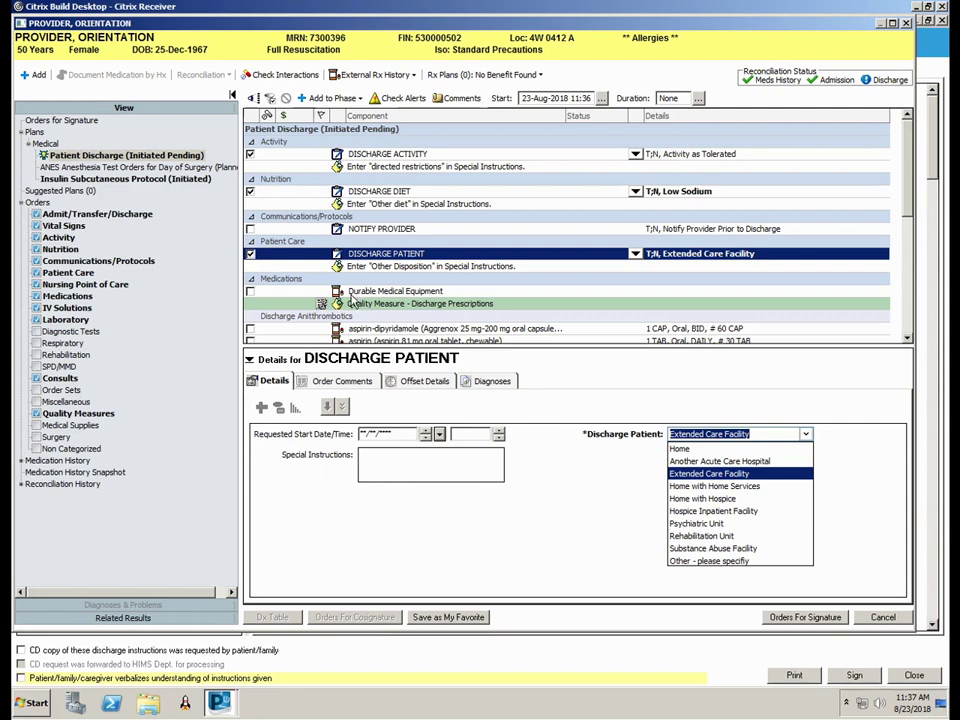
- Include Durable Medical Equipment in the plan, with drug name "Rolling Walker" and special instructions "S72.009A Fracture Hip -90 days"
left_click(253, 299)
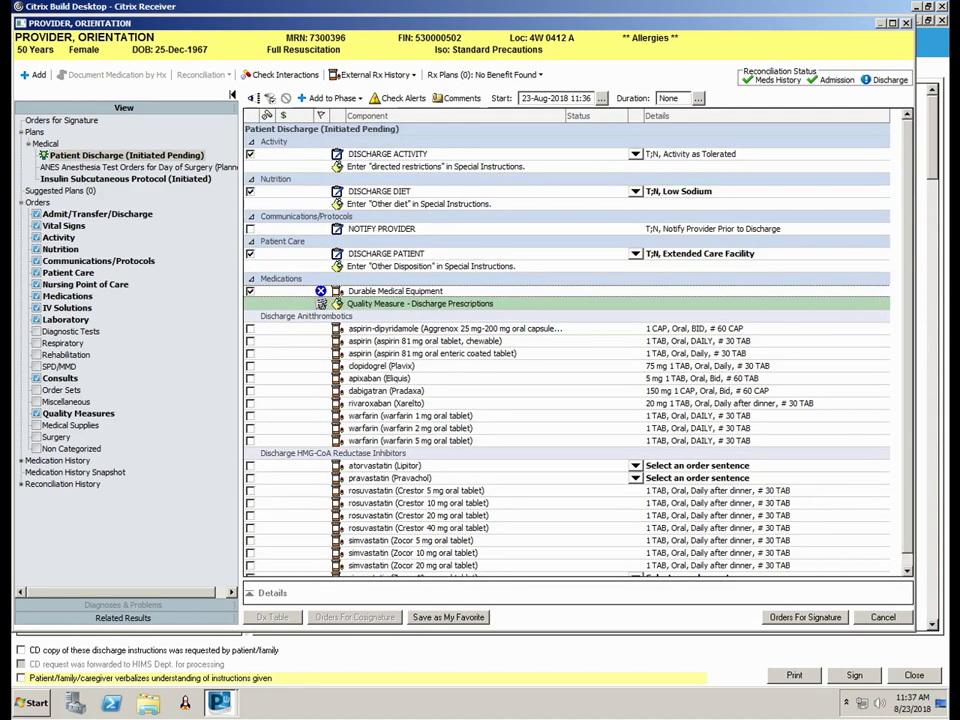
left_click(460, 295)
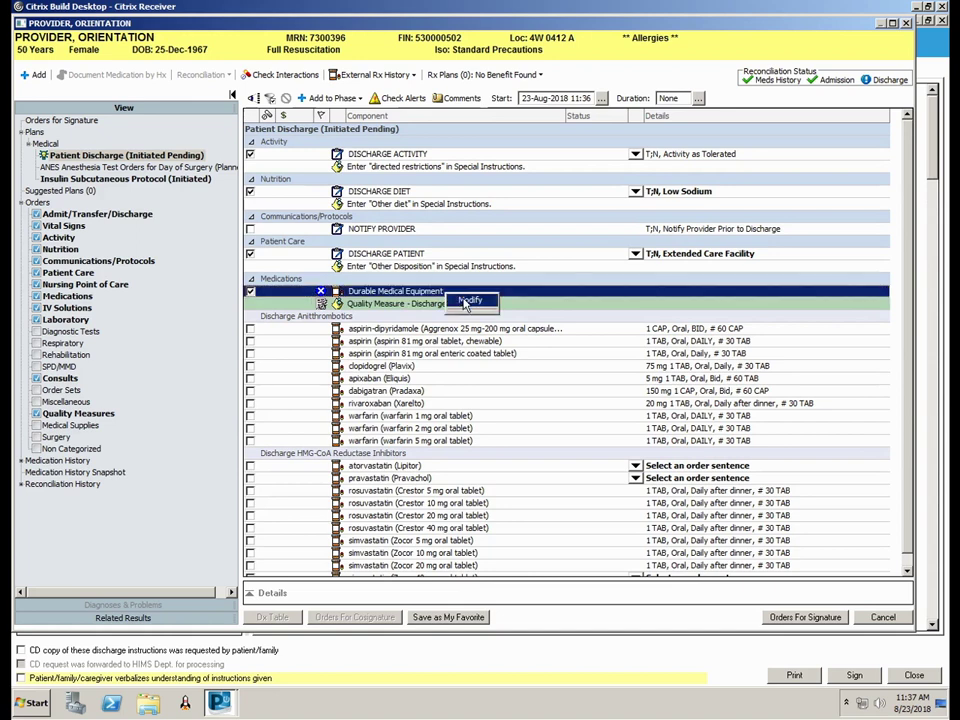
left_click(468, 301)
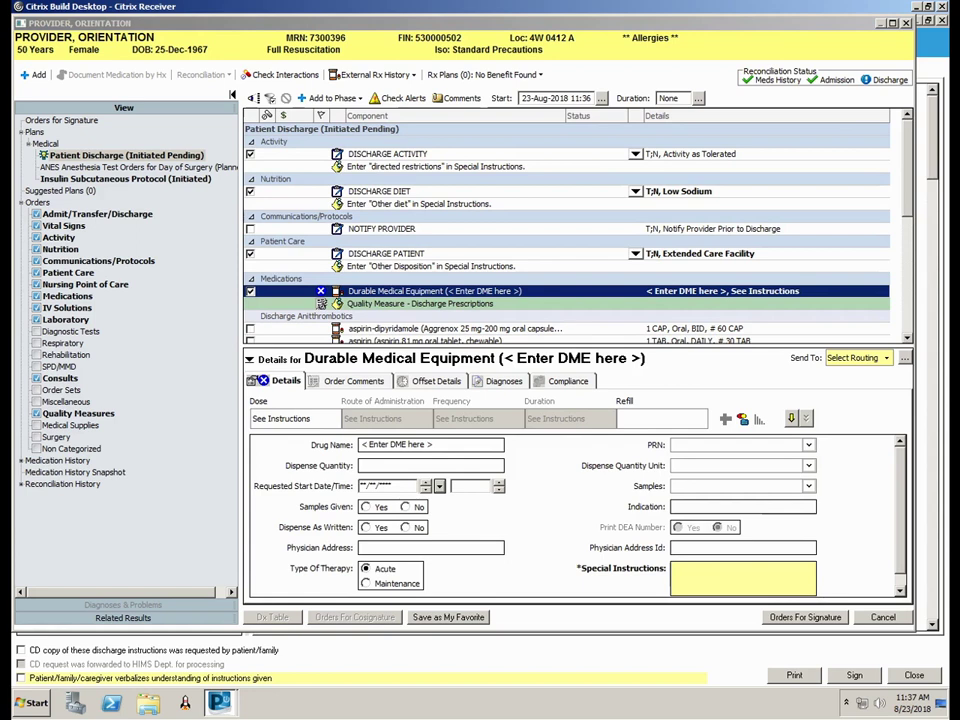
left_click_drag(436, 445, 336, 445)
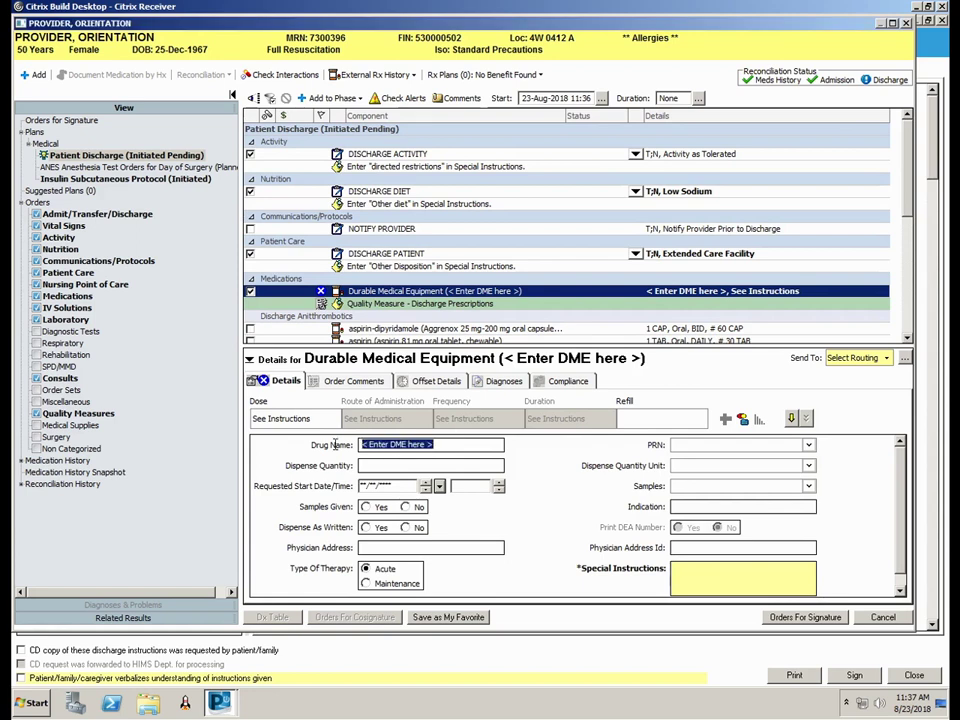
type("Rolling Walker")
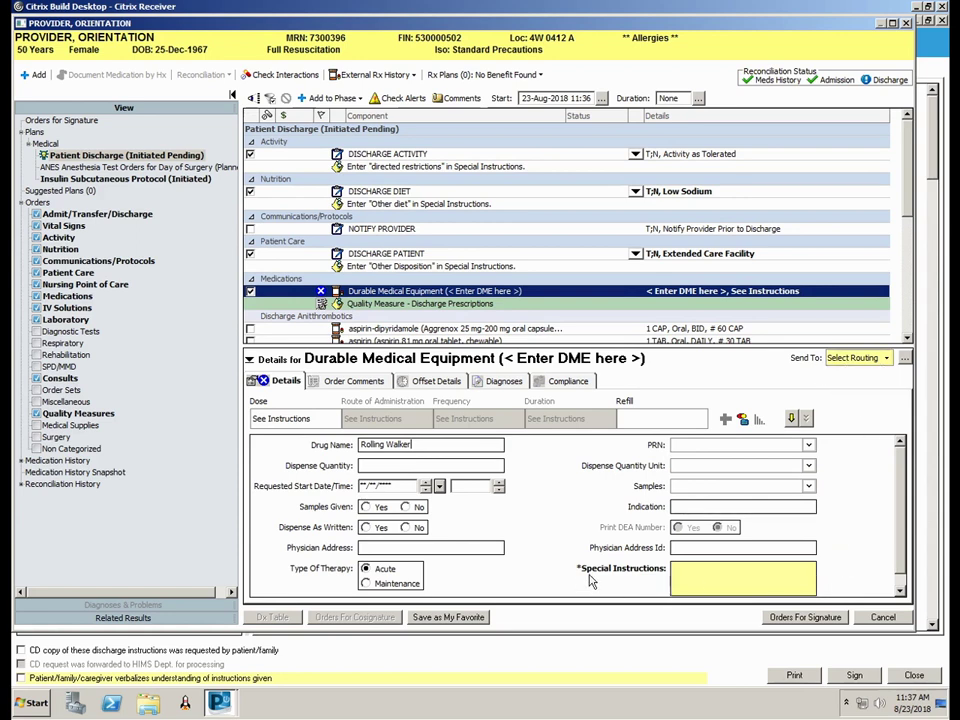
left_click(676, 571)
type("S")
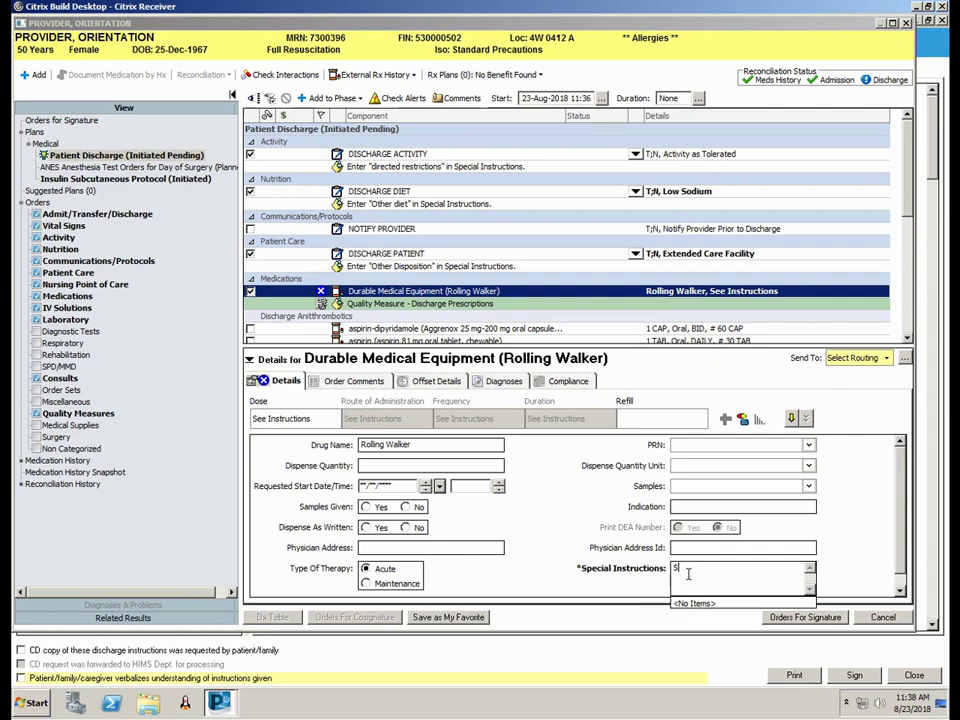
type("72.009A Fracture H")
type("ip -90 days")
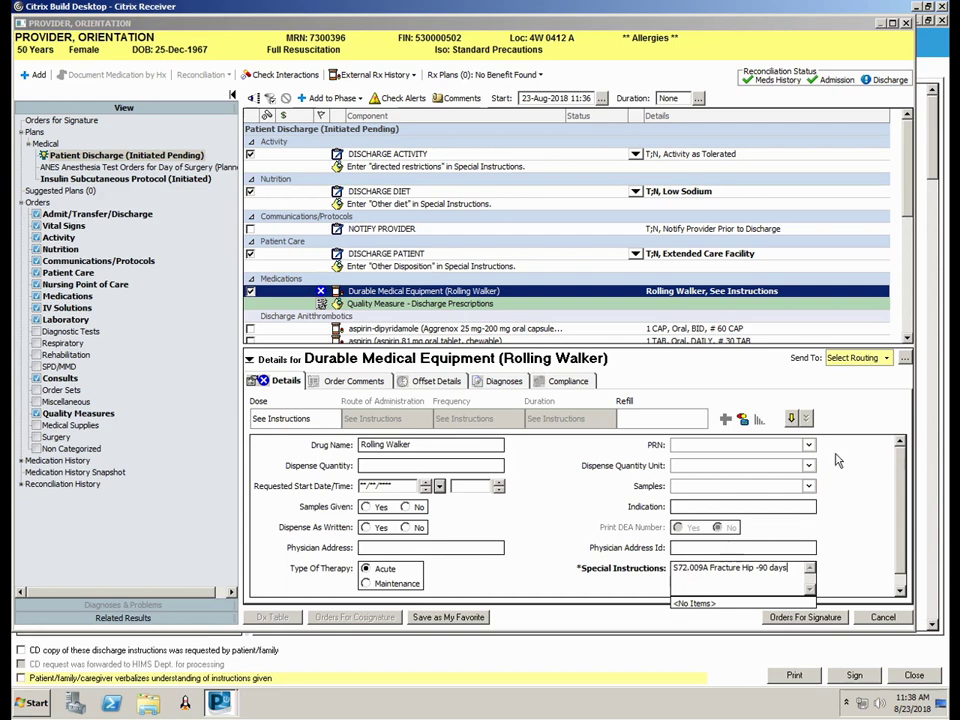
- Route the Rolling Walker prescription to printer 5H_RX_45201 from the Unknown location, adding that printer to the favorites
left_click(880, 360)
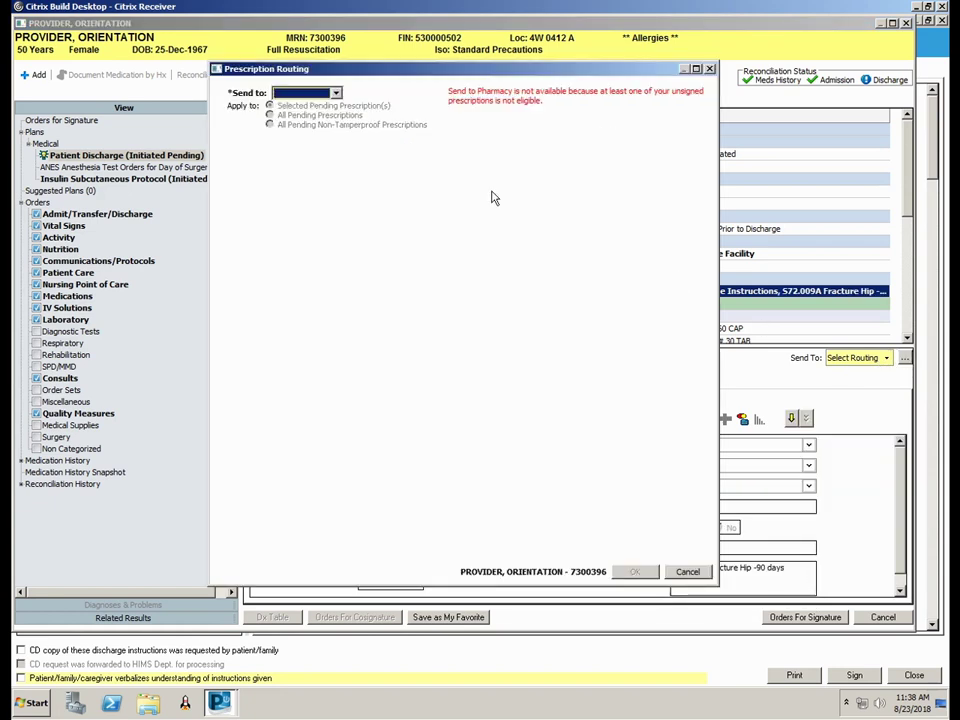
left_click(336, 91)
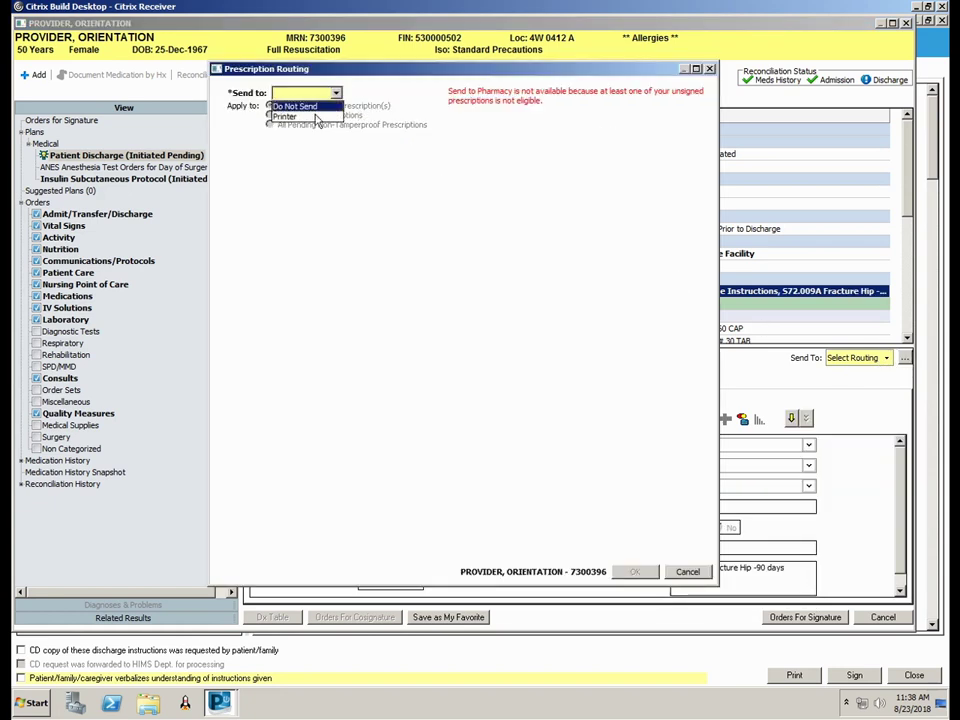
left_click(298, 116)
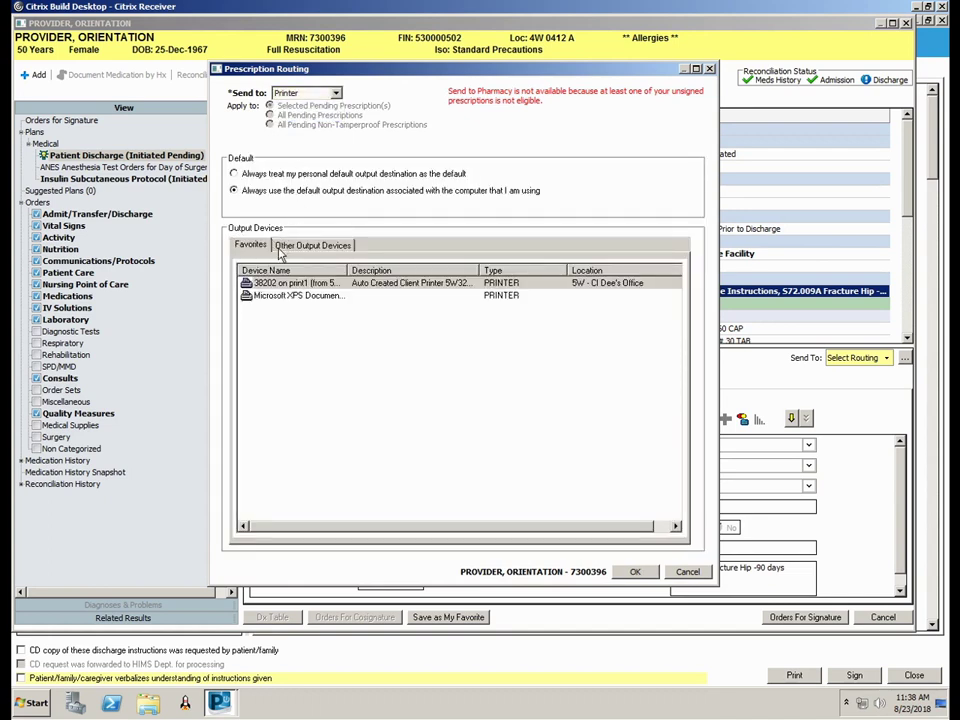
left_click(339, 250)
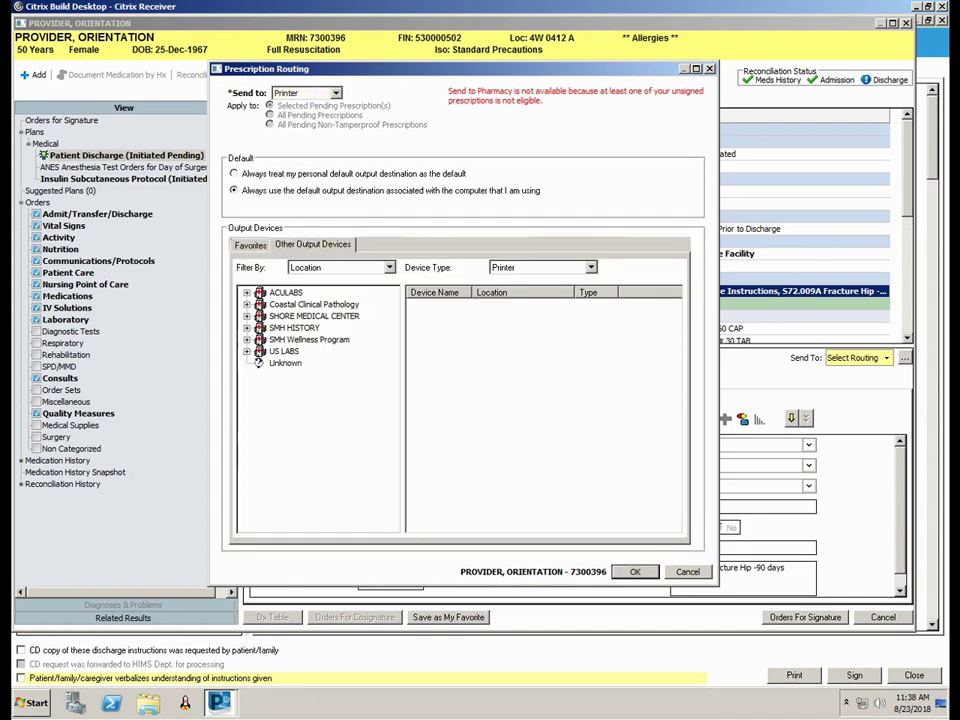
left_click(286, 363)
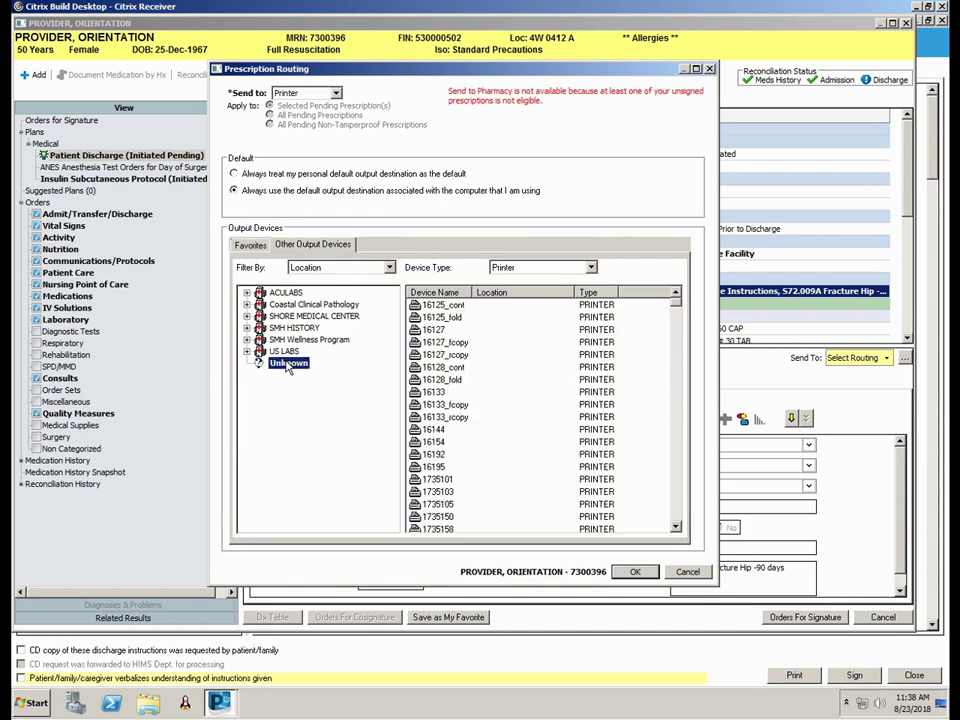
left_click_drag(676, 302, 670, 512)
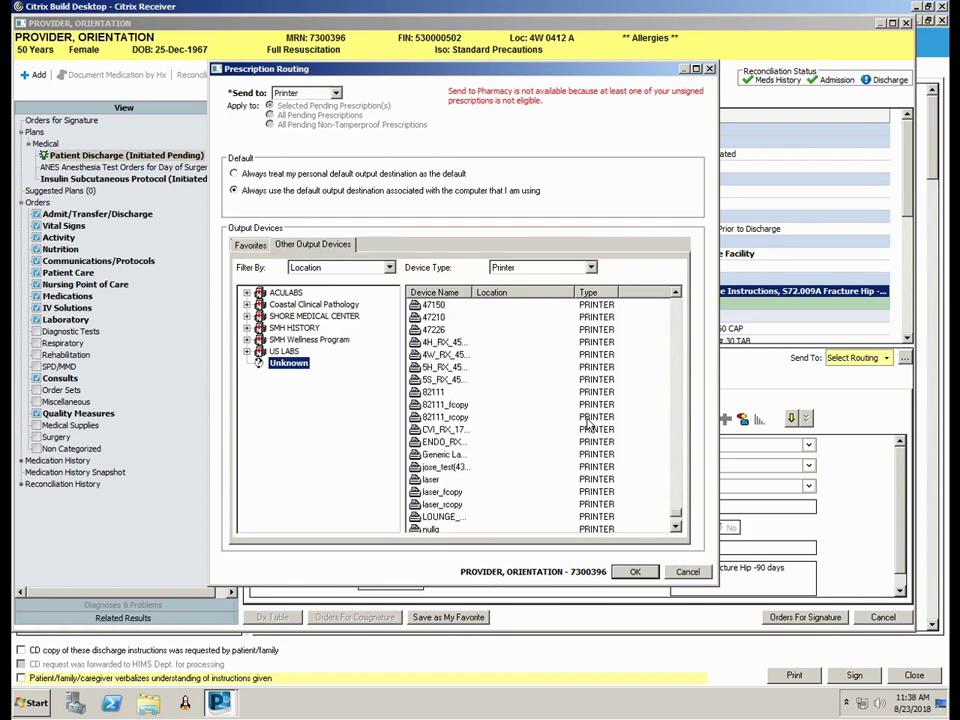
left_click(436, 370)
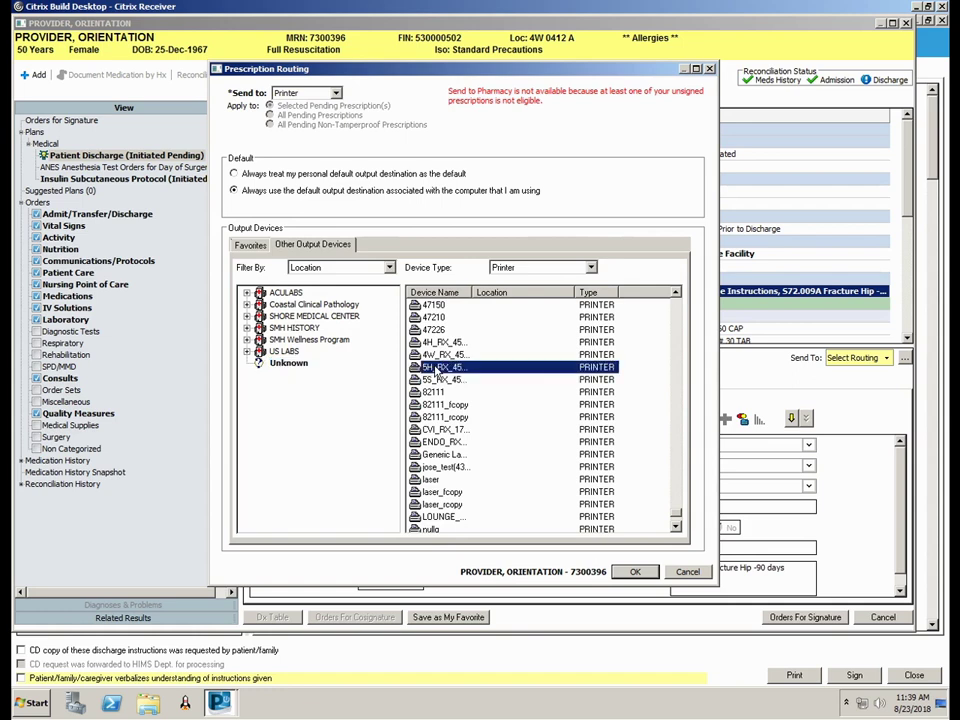
right_click(436, 370)
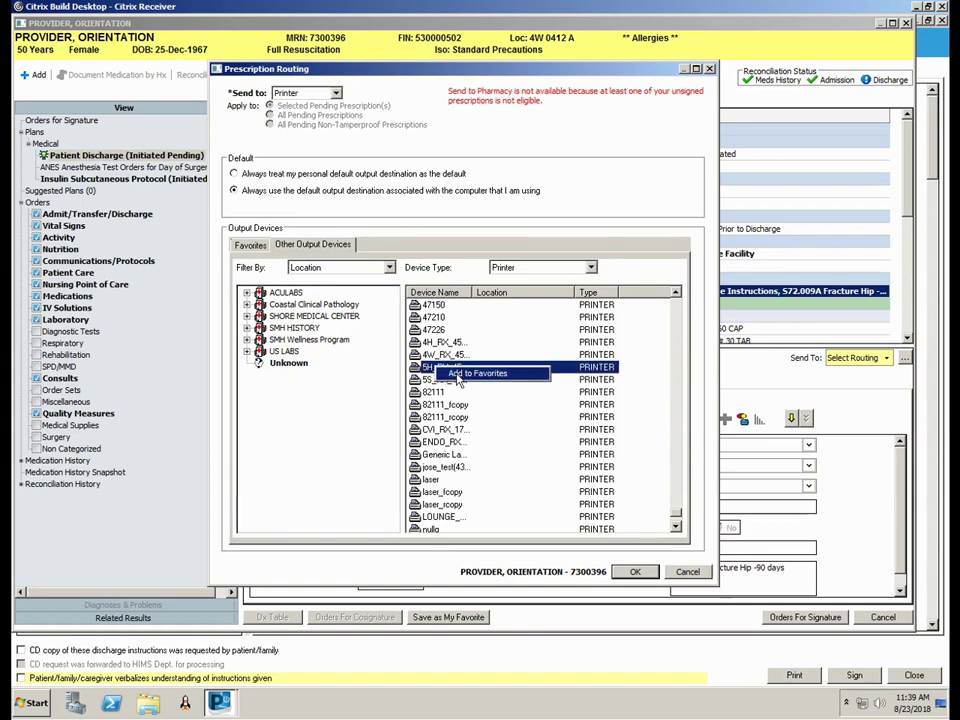
left_click(456, 374)
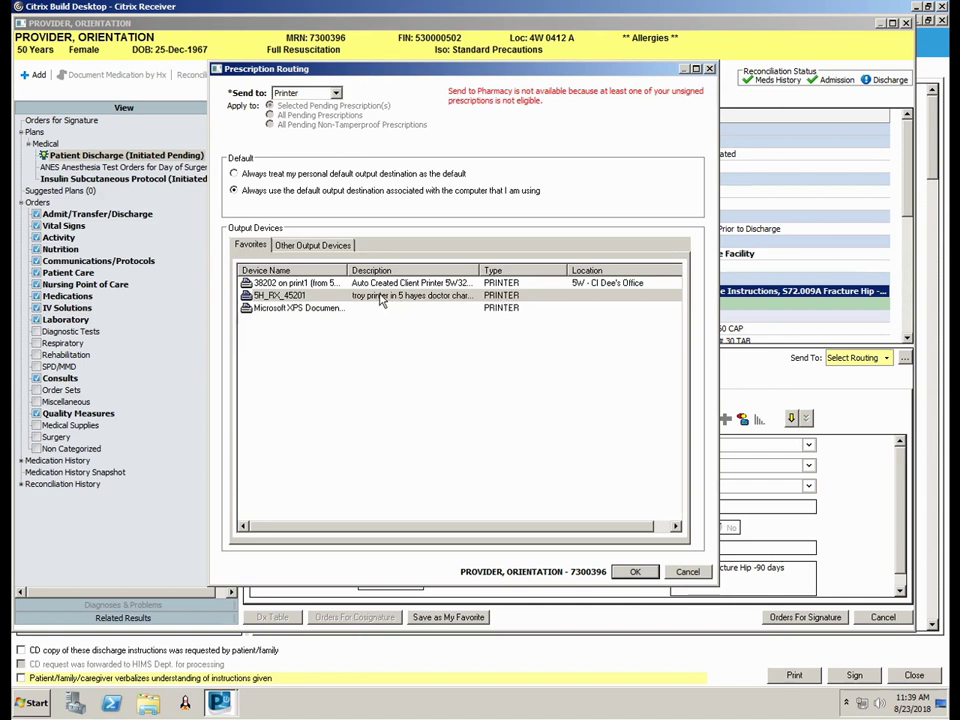
left_click(635, 571)
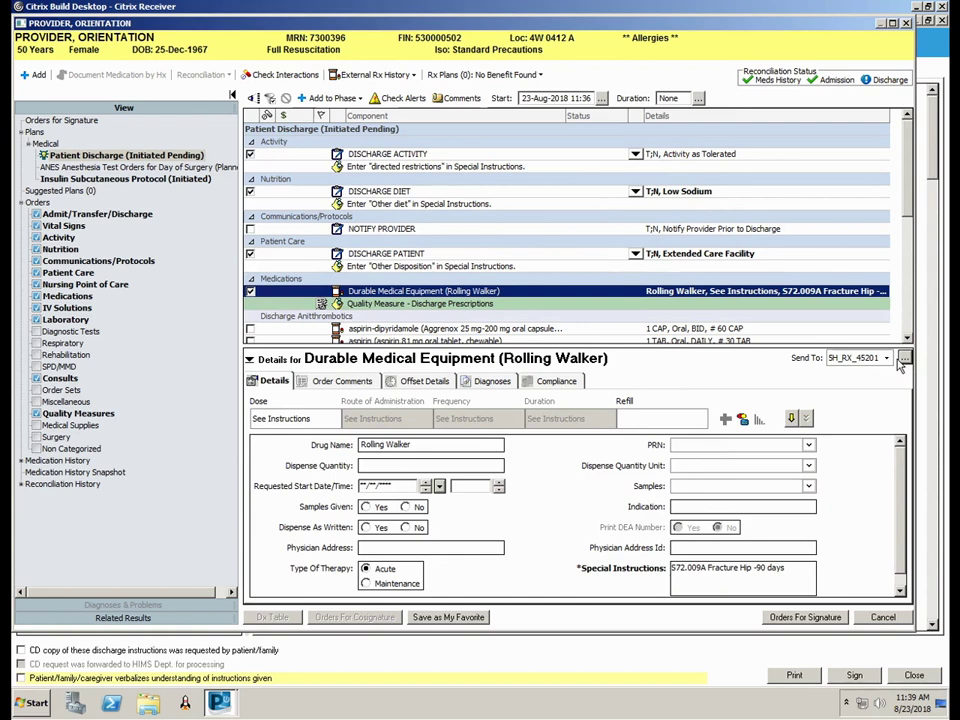
- Collapse the equipment order details, submit the discharge plan's orders for signature and sign them
left_click(249, 360)
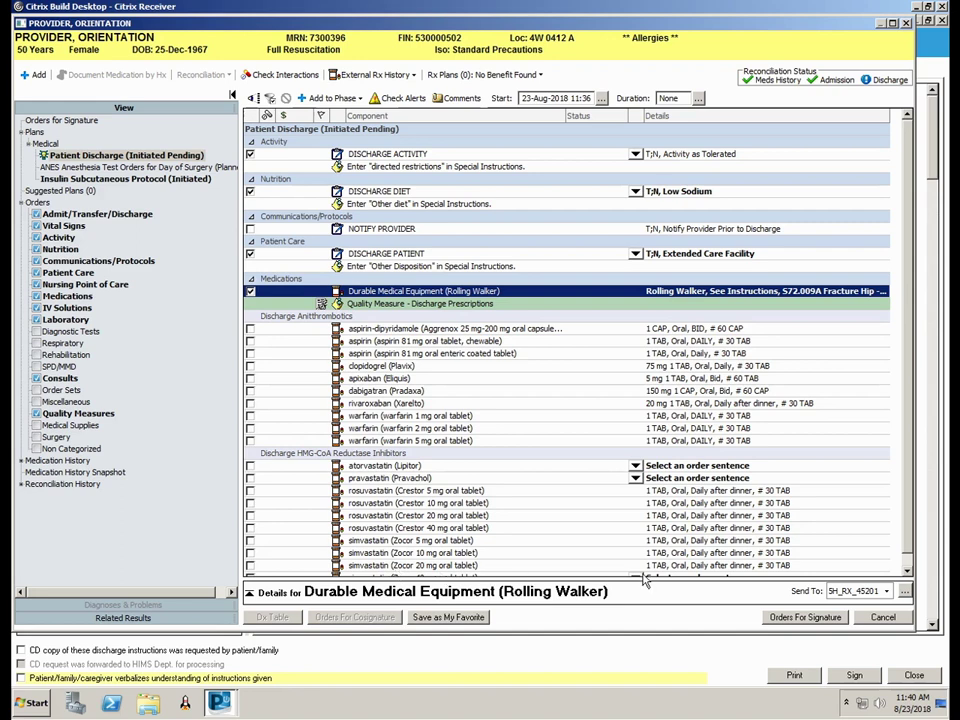
left_click(805, 617)
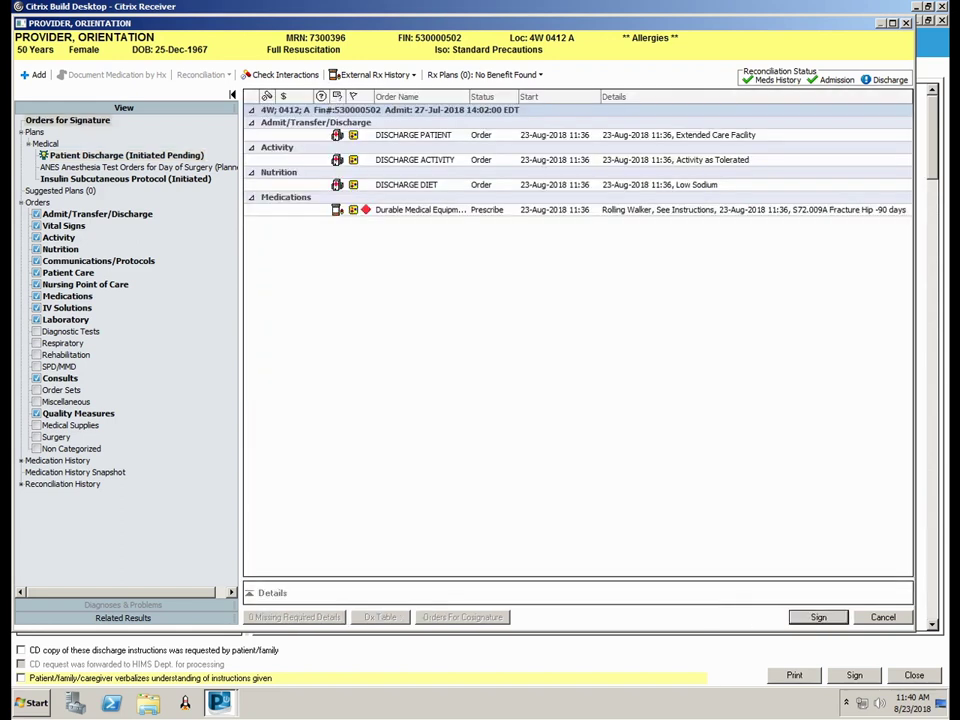
left_click(818, 617)
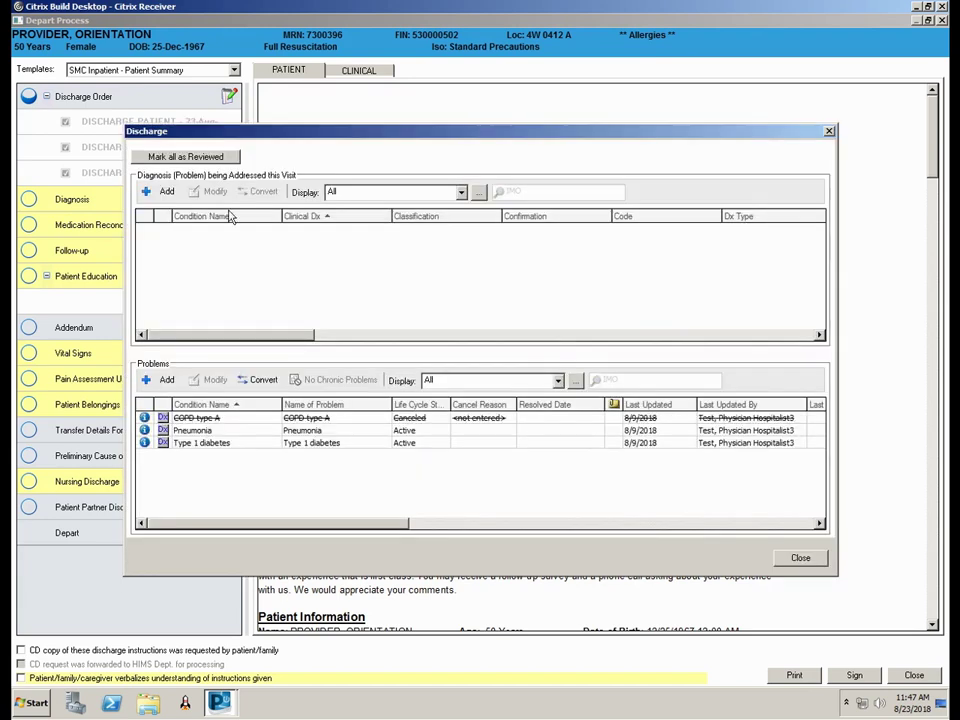
- Add the visit diagnosis Hip fx, specified as S73.041A Central subluxation of right hip, initial encounter, and close the diagnosis window
left_click(508, 194)
type("hip")
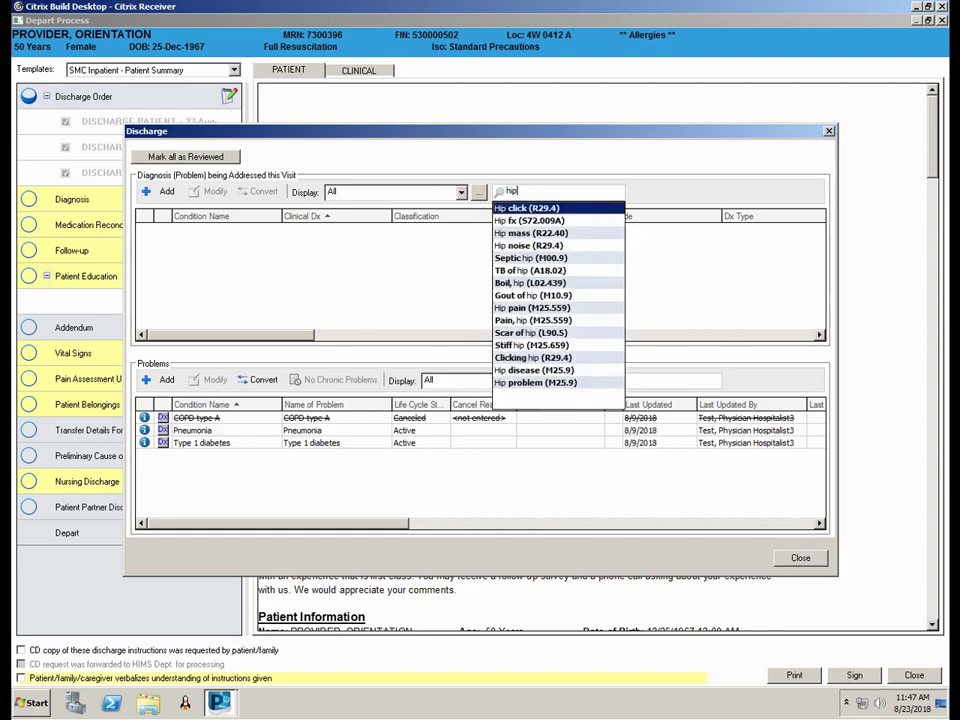
left_click(510, 222)
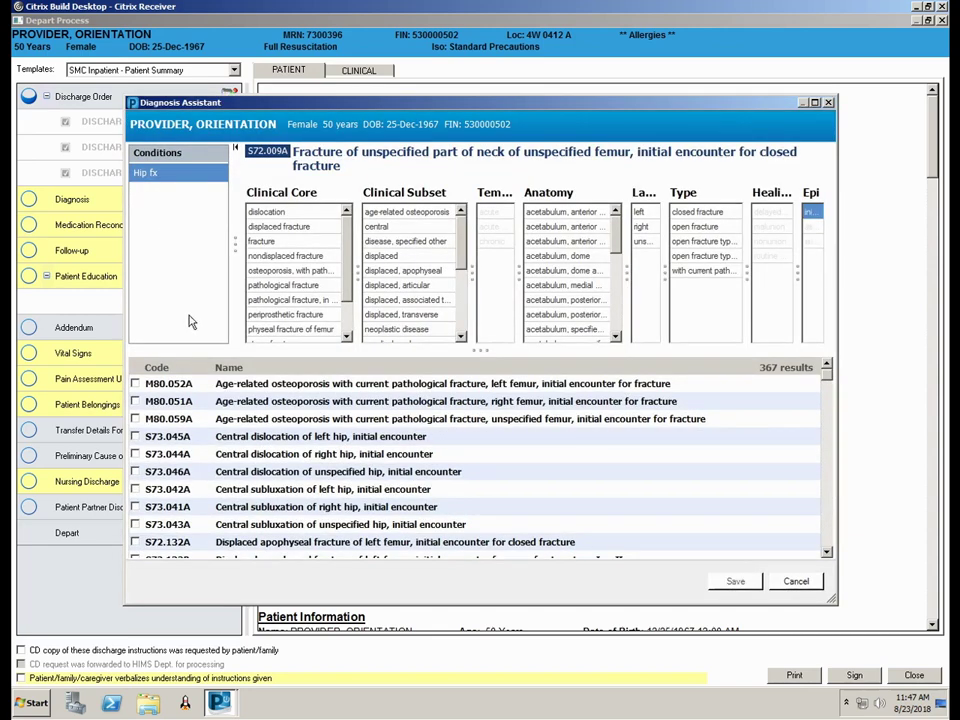
left_click(137, 507)
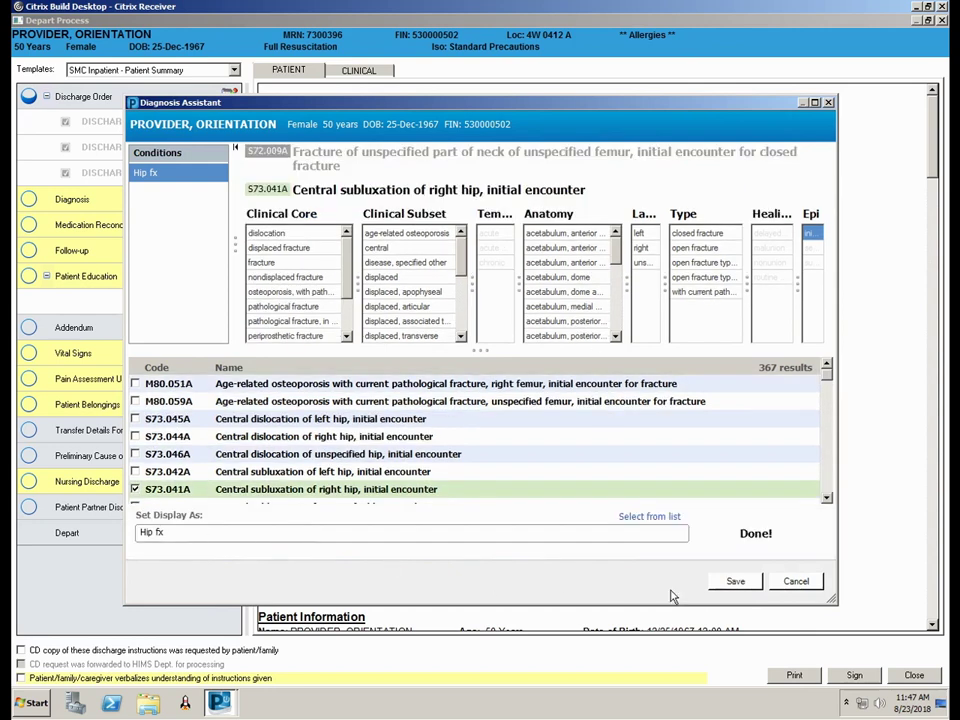
left_click(738, 581)
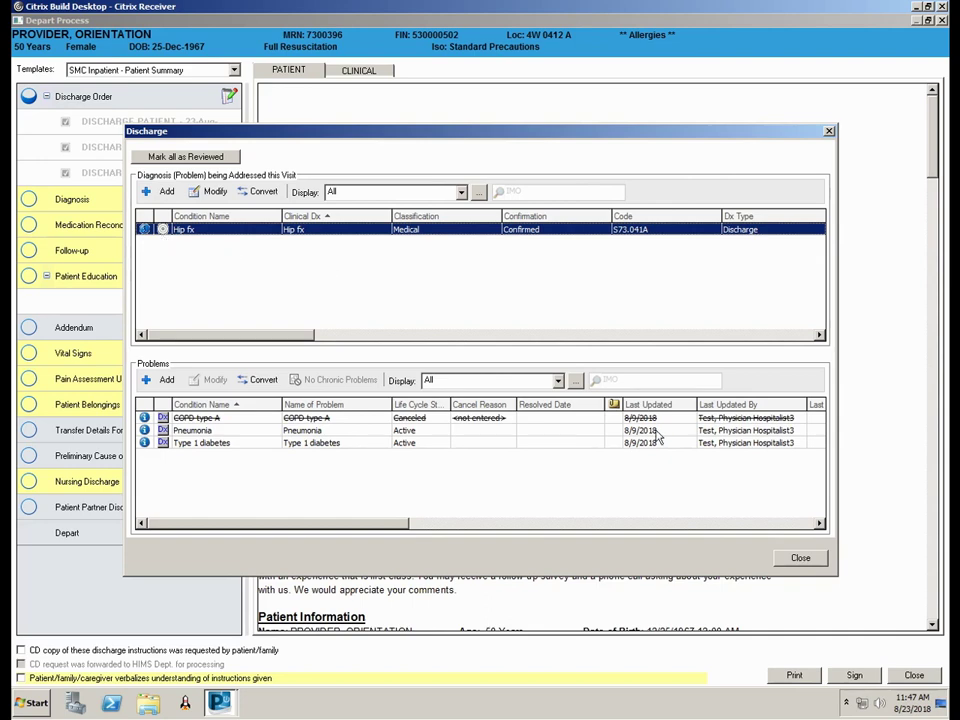
left_click(795, 561)
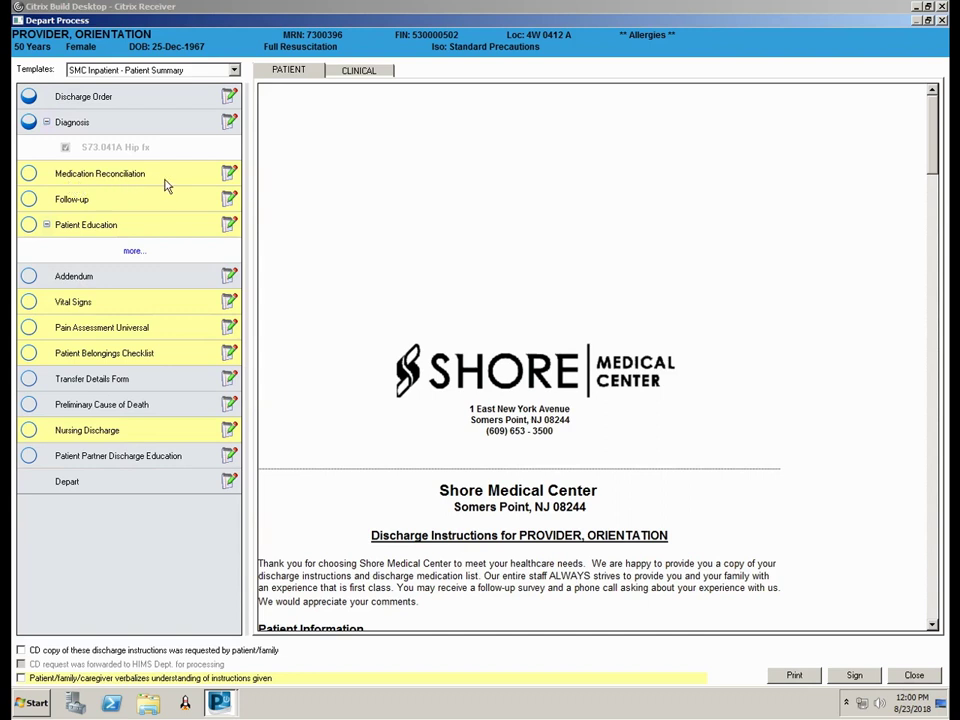
- In discharge medication reconciliation, continue home aspirin 325 mg, Femara 2.5 mg and Lipitor 20 mg oral tablets, and stop the active inpatient atorvastatin order
left_click(228, 175)
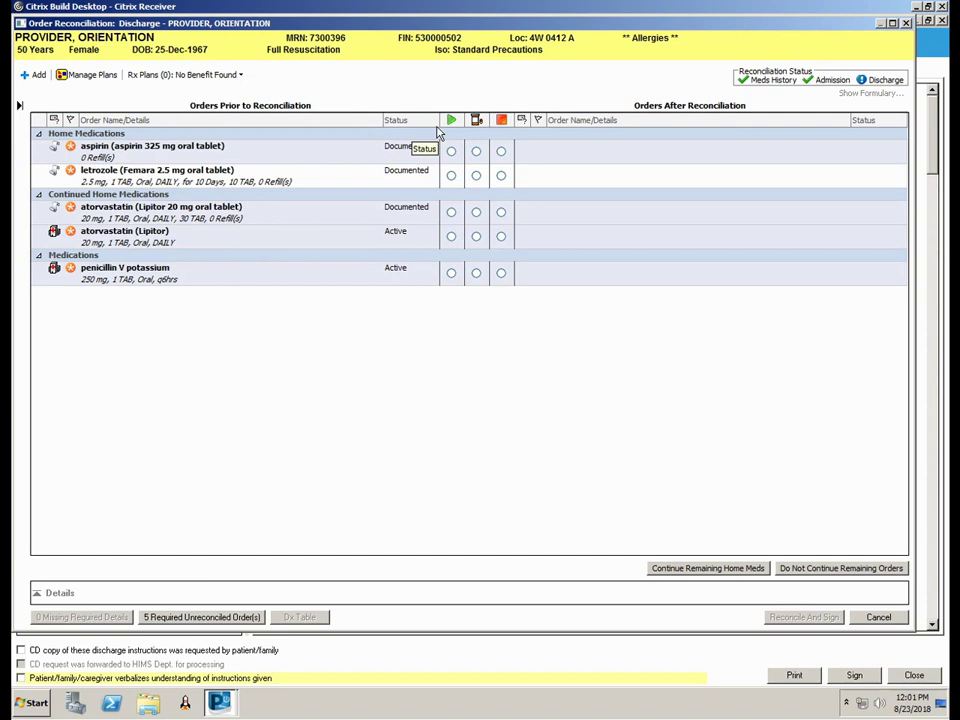
left_click(451, 152)
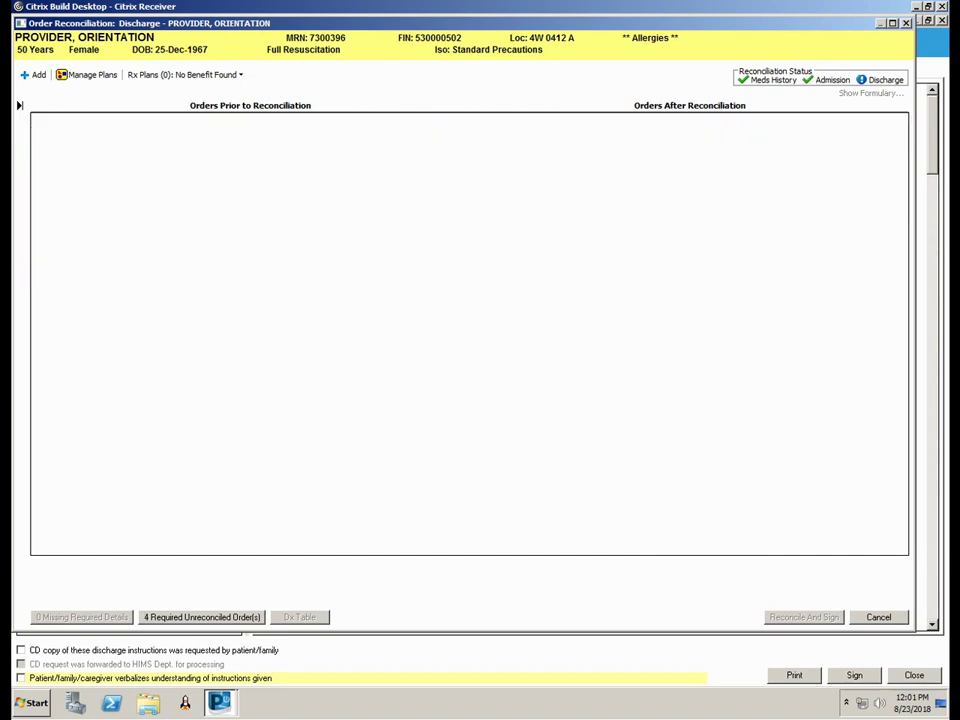
left_click(451, 177)
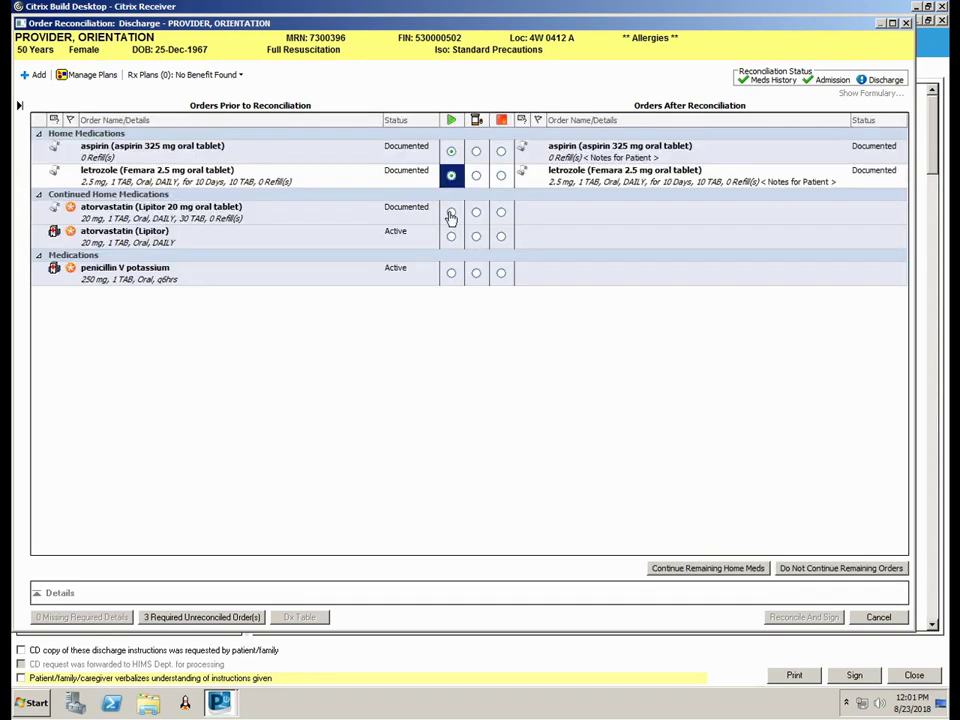
left_click(451, 212)
left_click(501, 238)
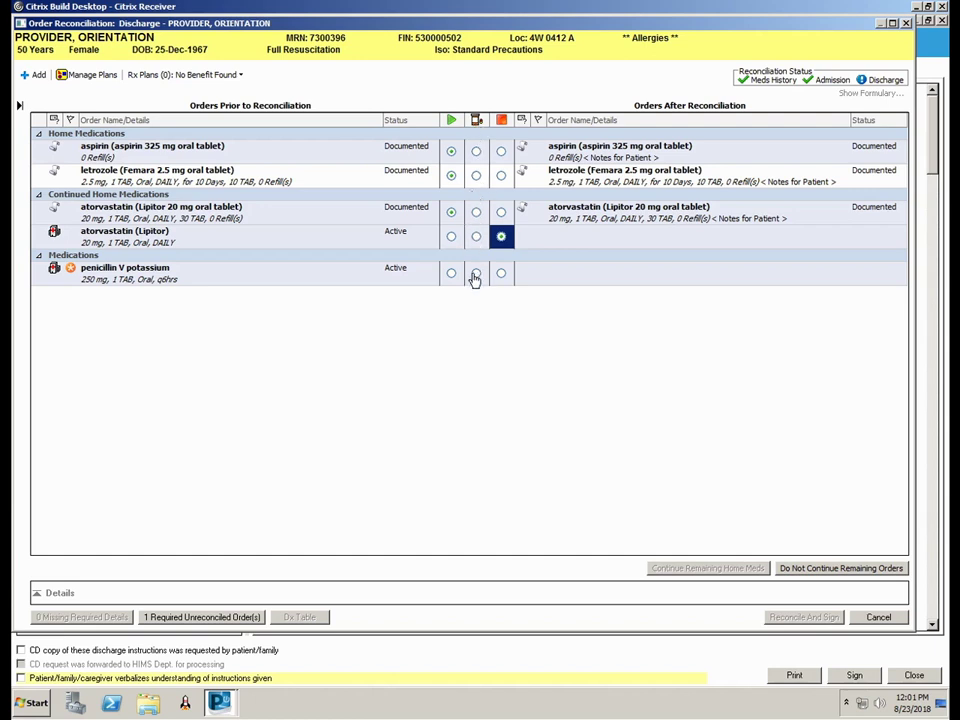
- Convert the inpatient penicillin V potassium order to a discharge prescription dispensing 60 TAB, sent to 5H_RX_45201
left_click(476, 274)
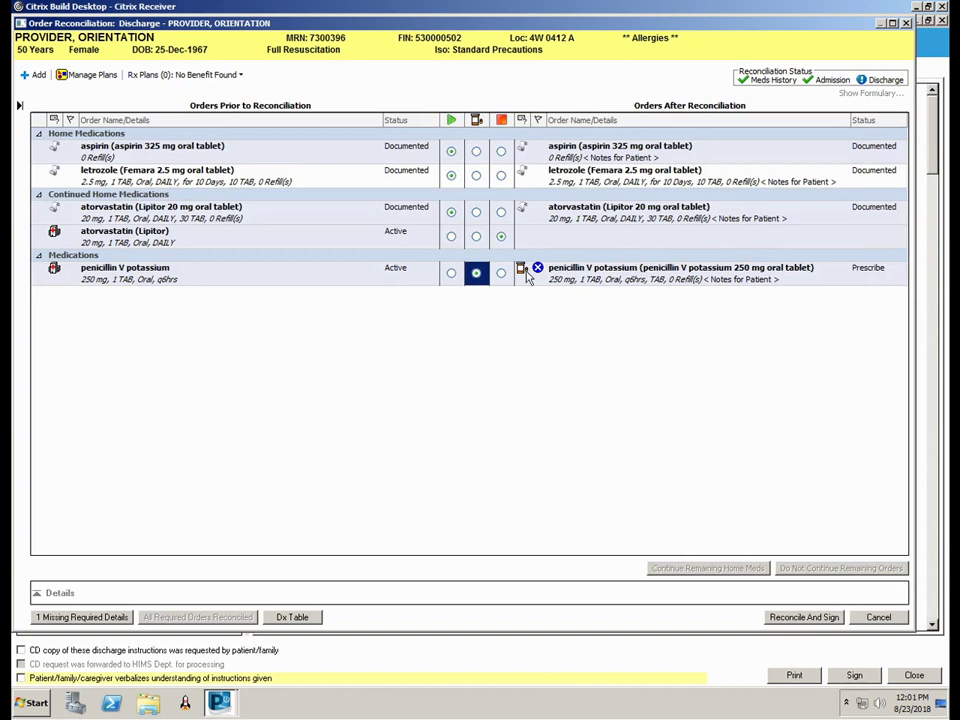
left_click(574, 280)
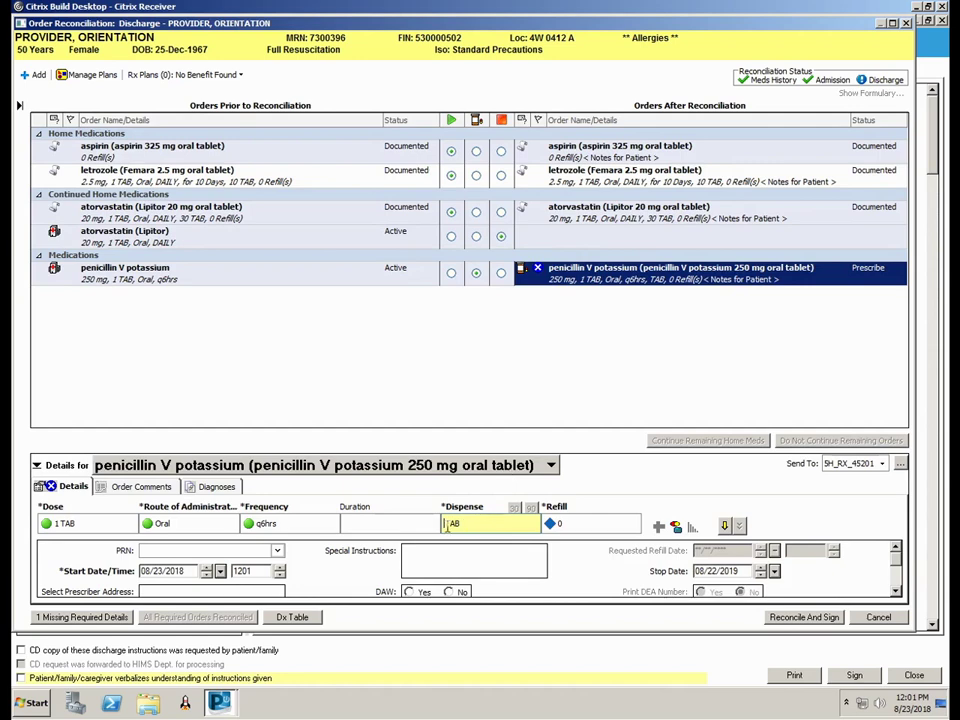
type("60")
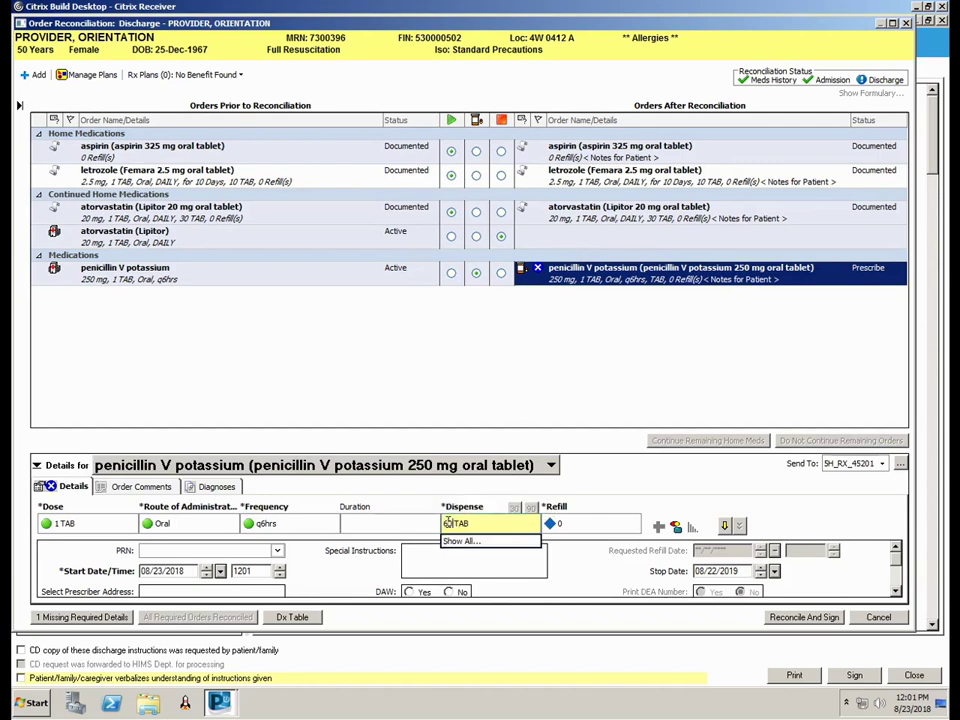
left_click(857, 464)
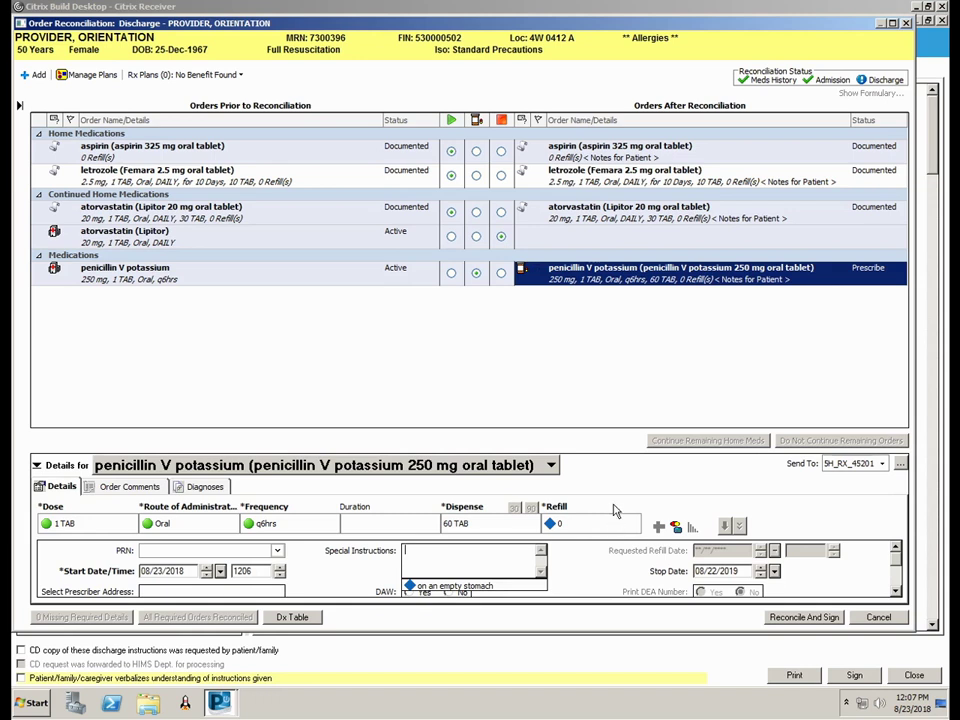
- Add a new discharge prescription for Lasix 20 mg oral tablet with the order sentence 1 TAB, Oral, DAILY, # 30 TAB
left_click(33, 76)
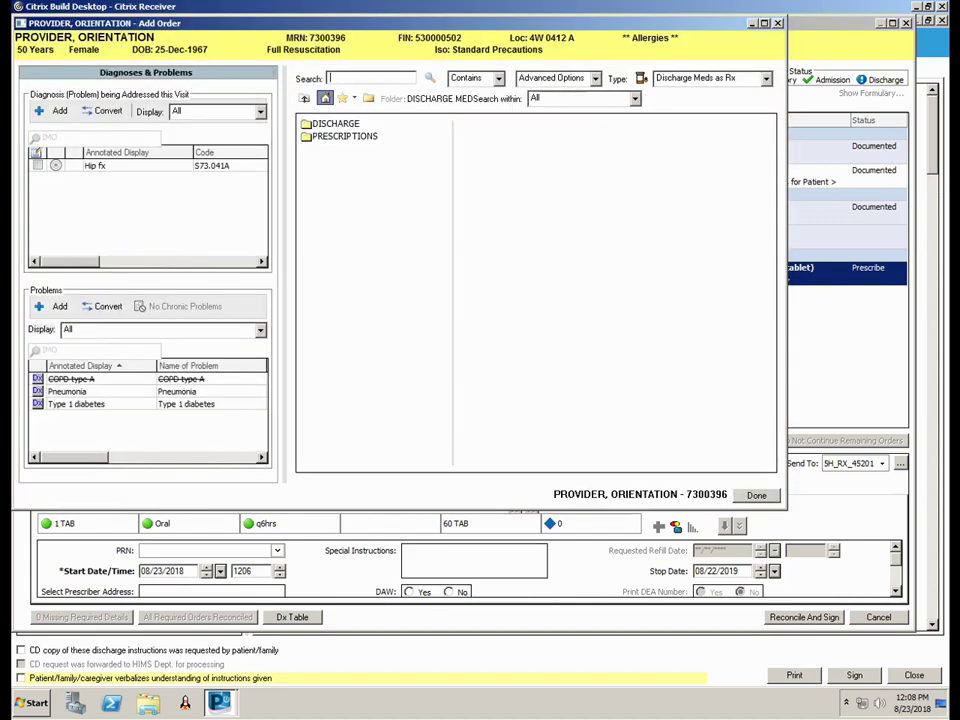
type("lasix")
key("Return")
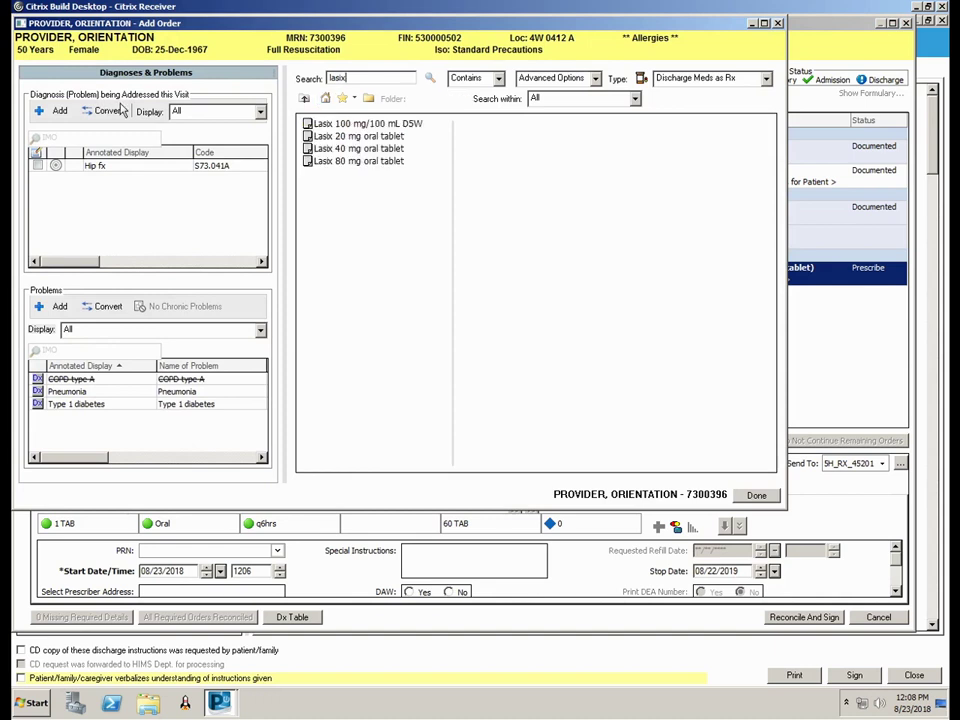
double_click(358, 136)
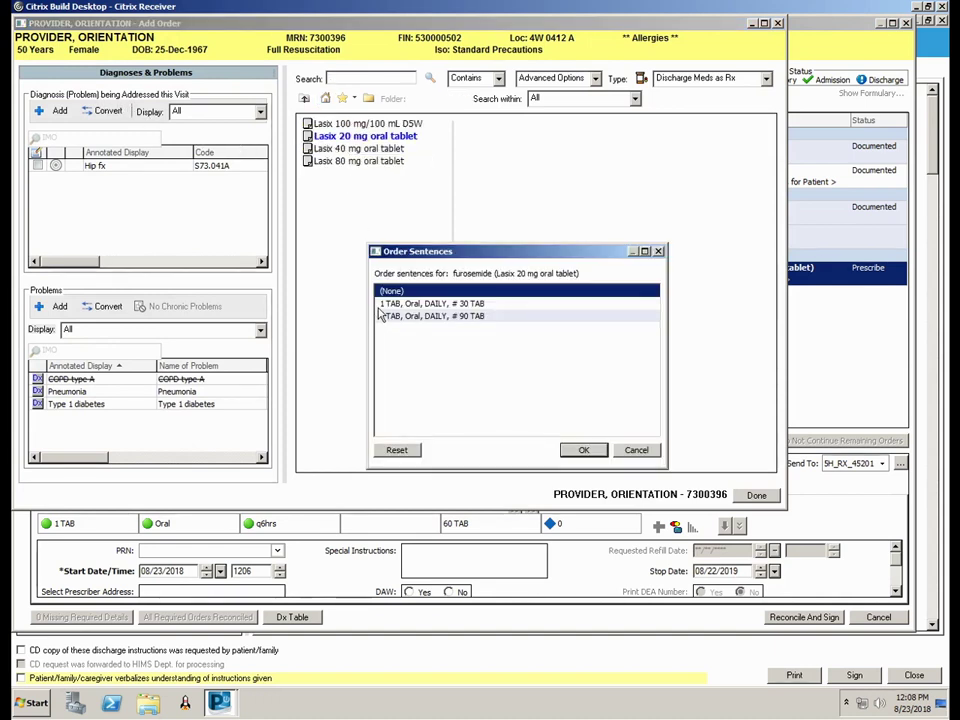
left_click(461, 306)
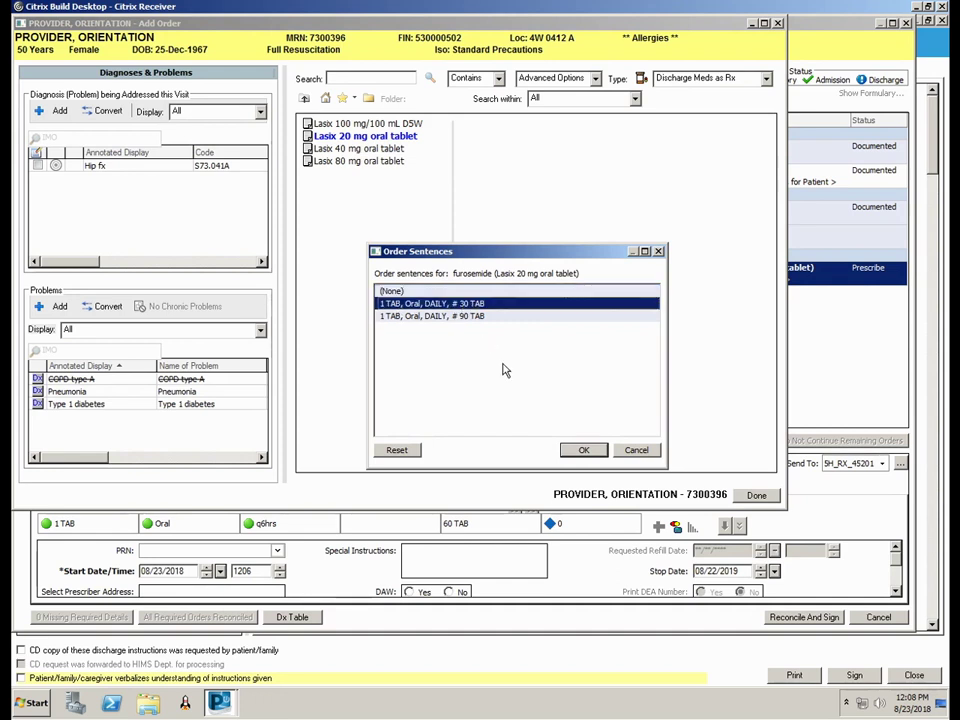
left_click(584, 452)
left_click(755, 496)
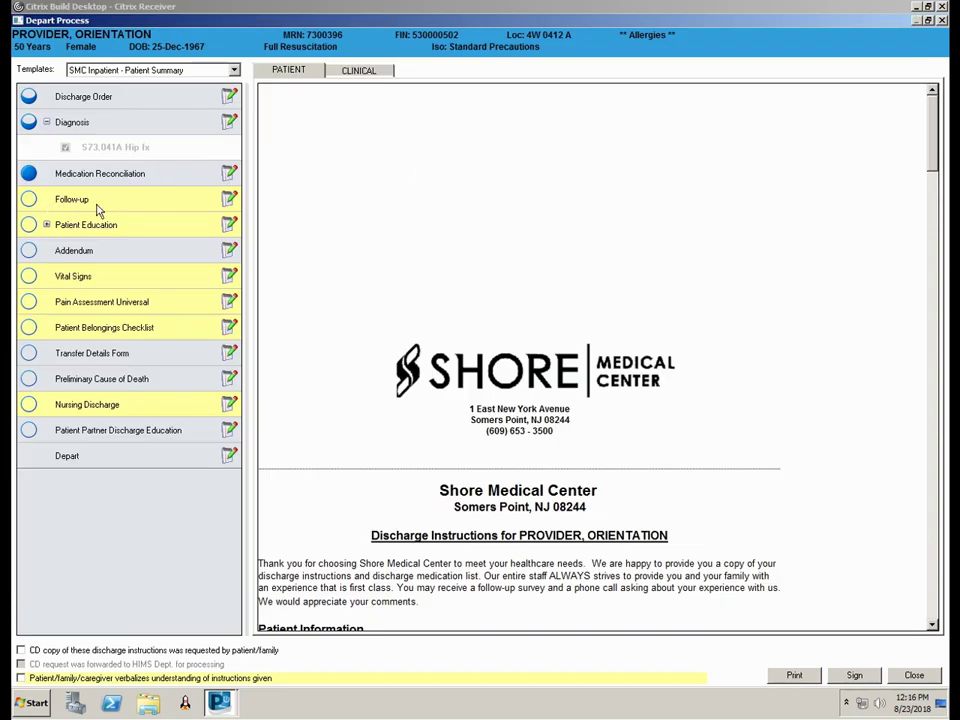
- Set the first listed physician's follow-up to within 6 weeks with the comment "Call office for appointment", and sign the follow-up
left_click(229, 198)
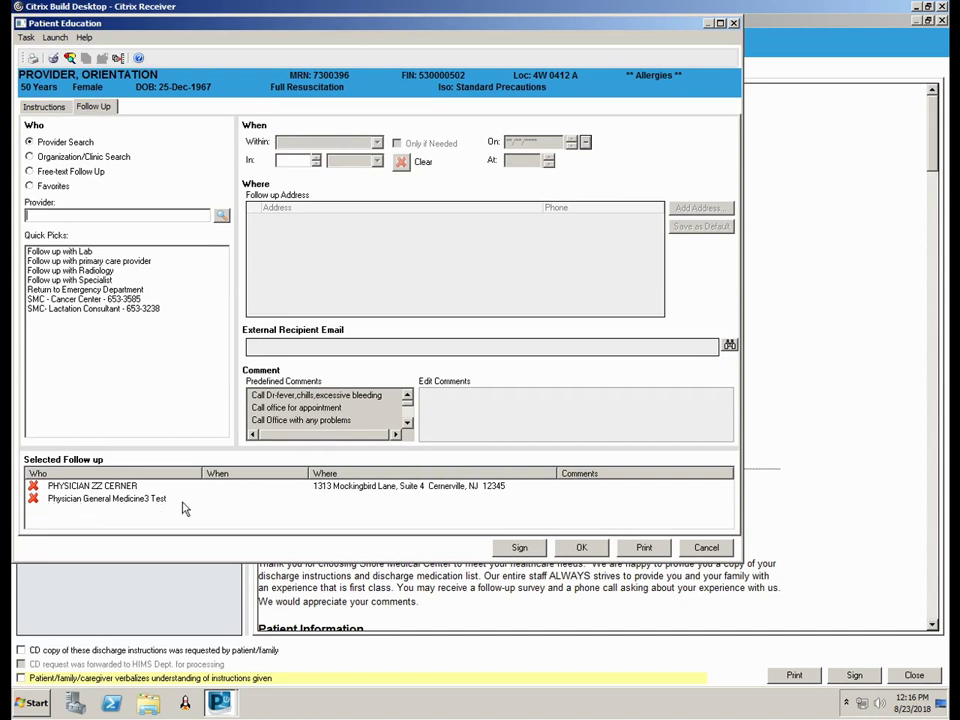
left_click(101, 489)
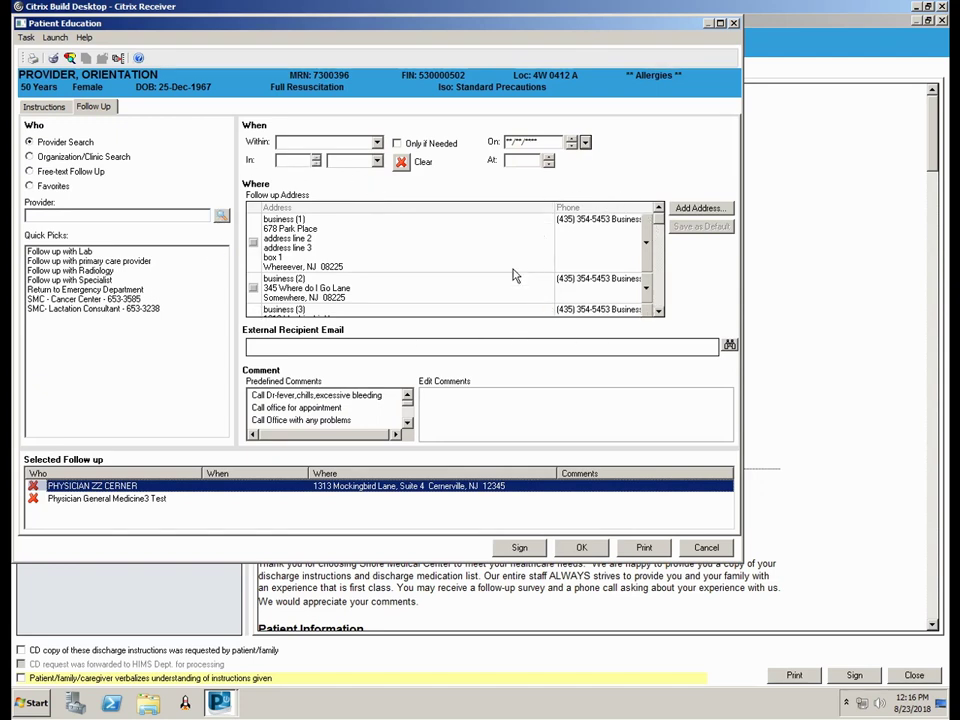
left_click(377, 143)
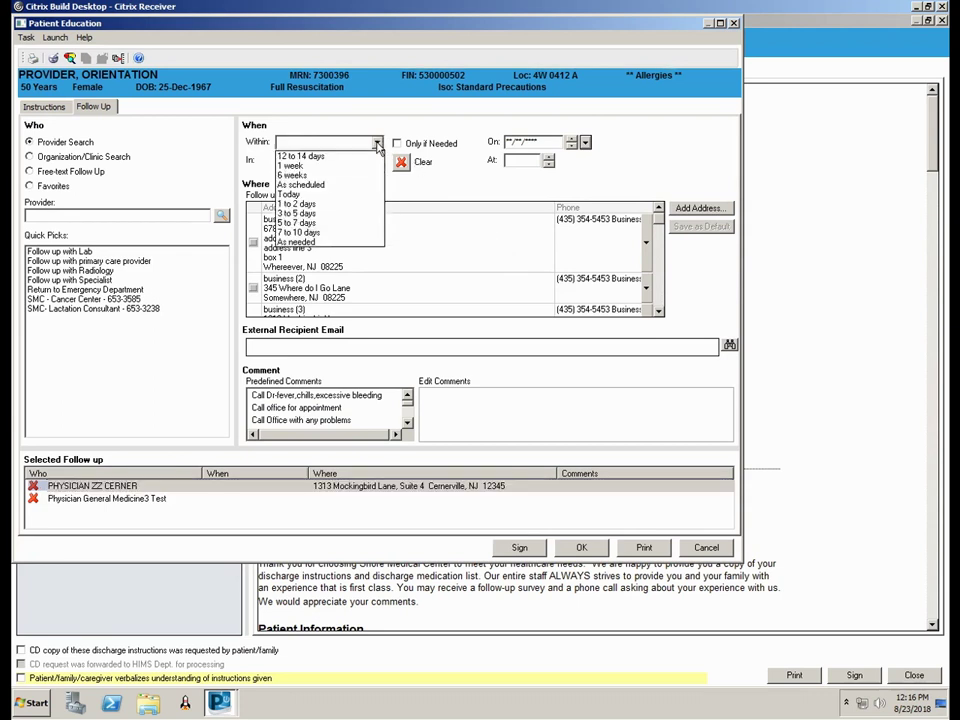
left_click(296, 177)
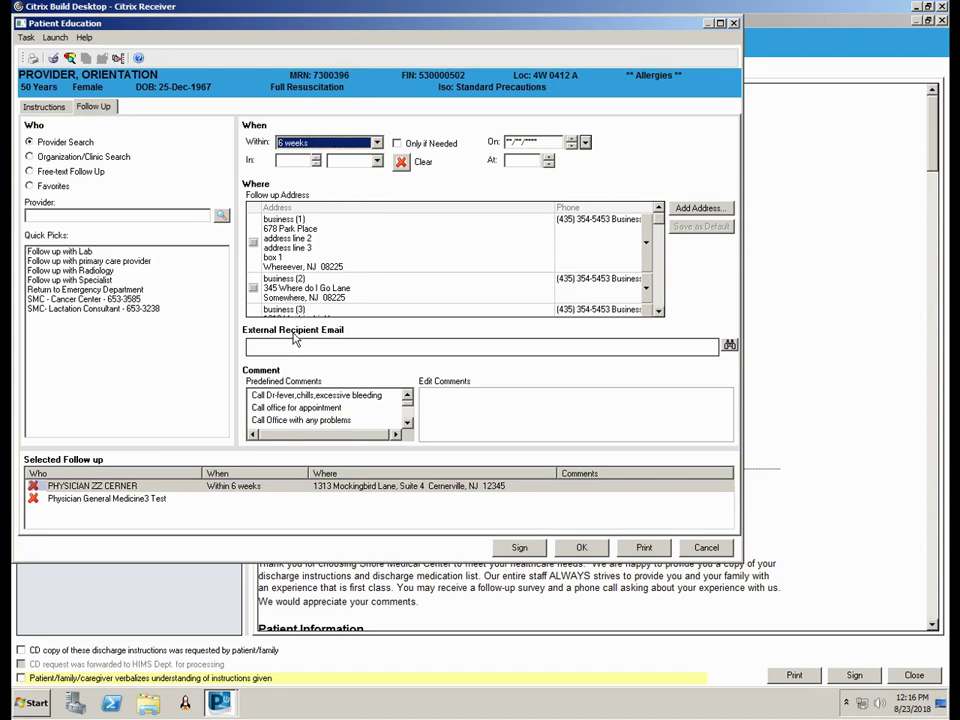
left_click(301, 410)
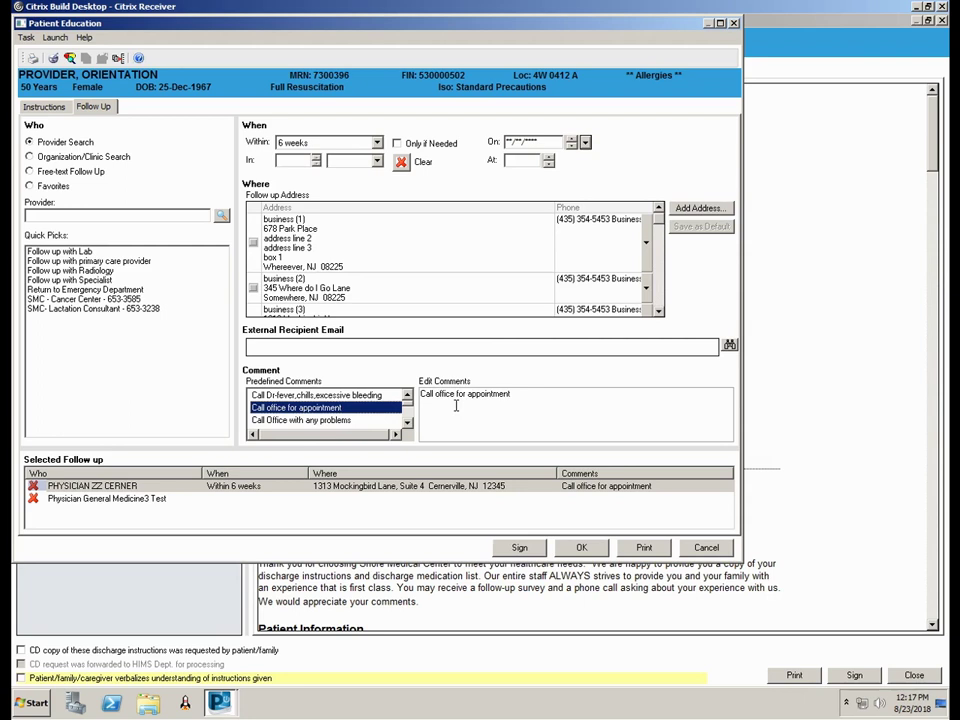
left_click(519, 549)
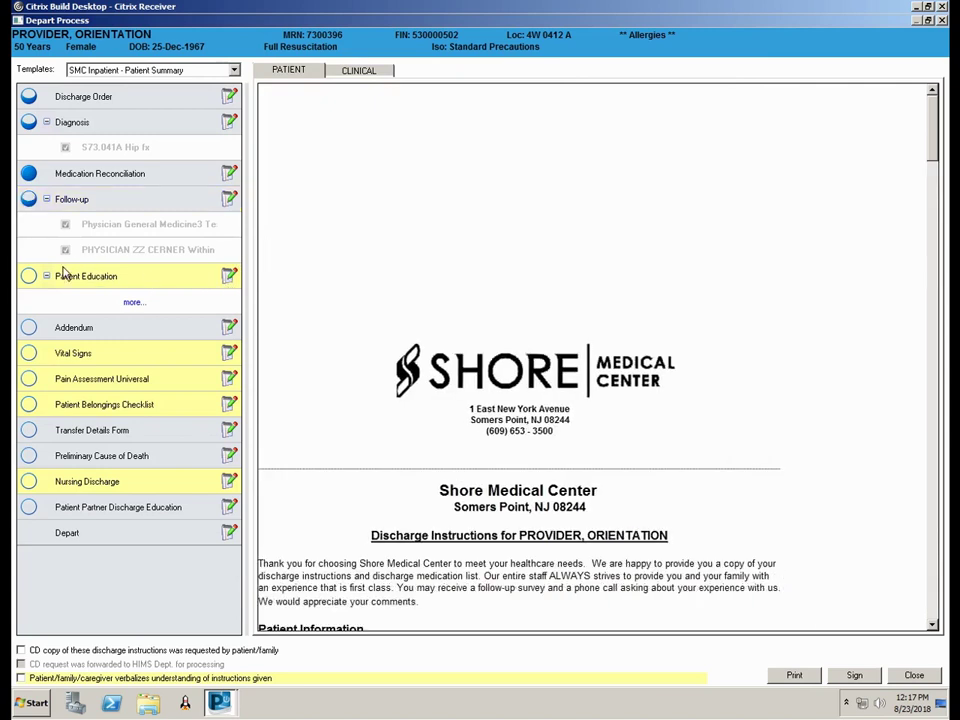
- Add the patient education instructions "After a Hip Fracture: Common Questions" and, from all hip topics, "After Hip Replacement: Home Safety", and sign them
left_click(131, 302)
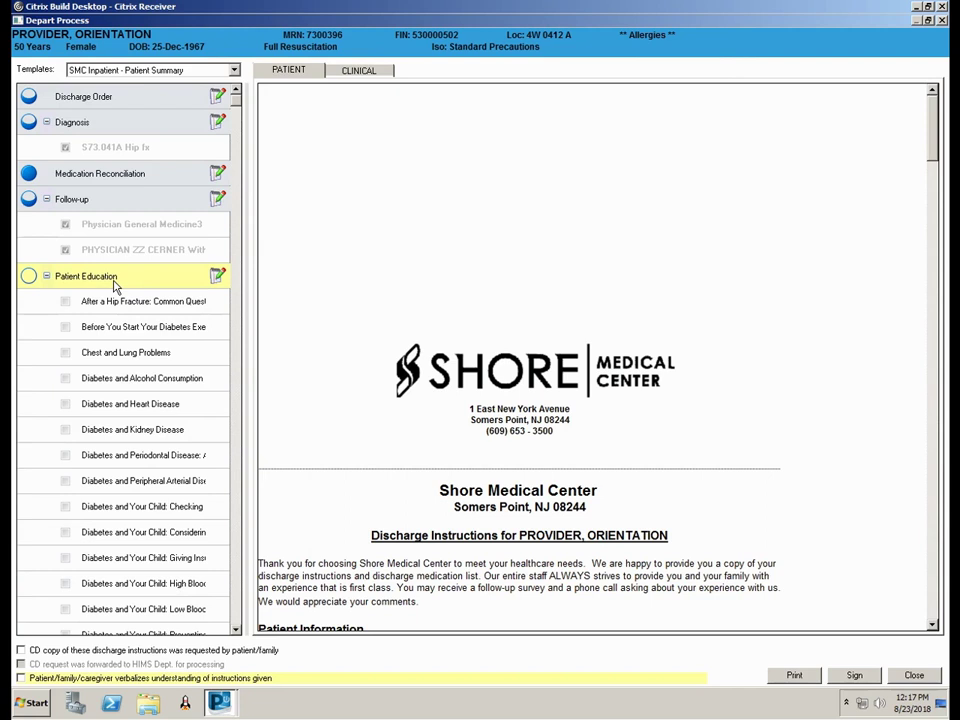
left_click(65, 302)
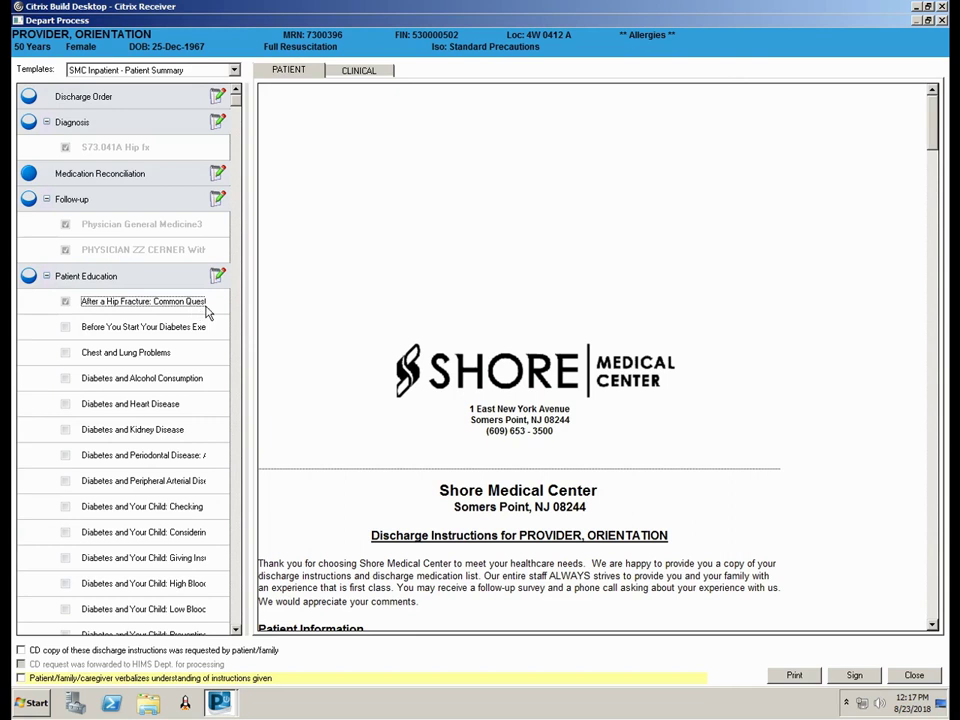
left_click(217, 276)
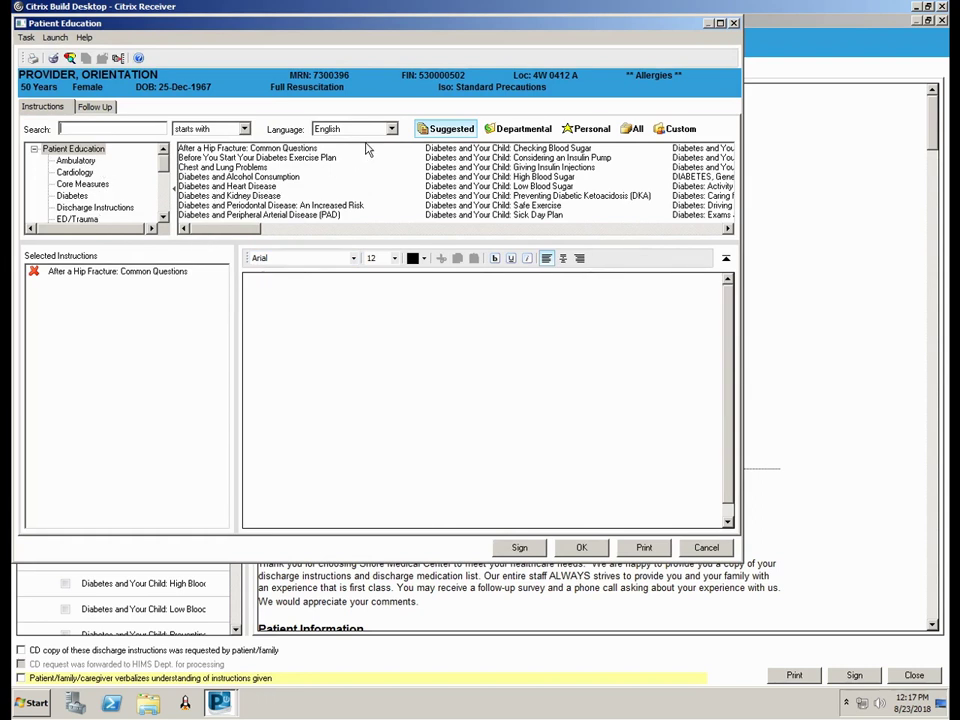
left_click(634, 132)
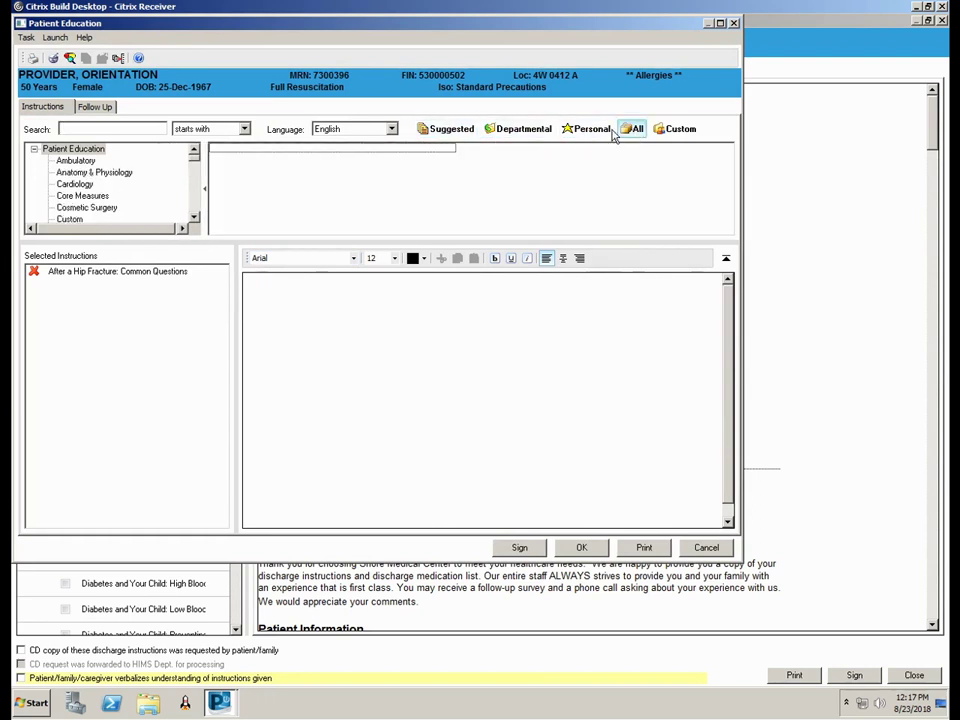
type("hip")
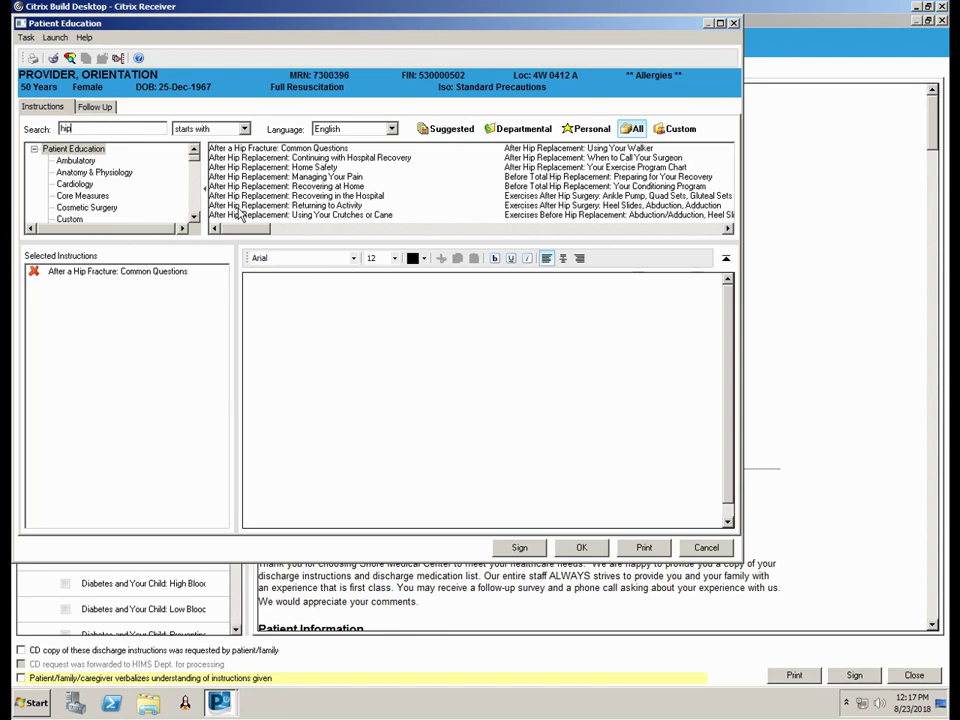
left_click(240, 167)
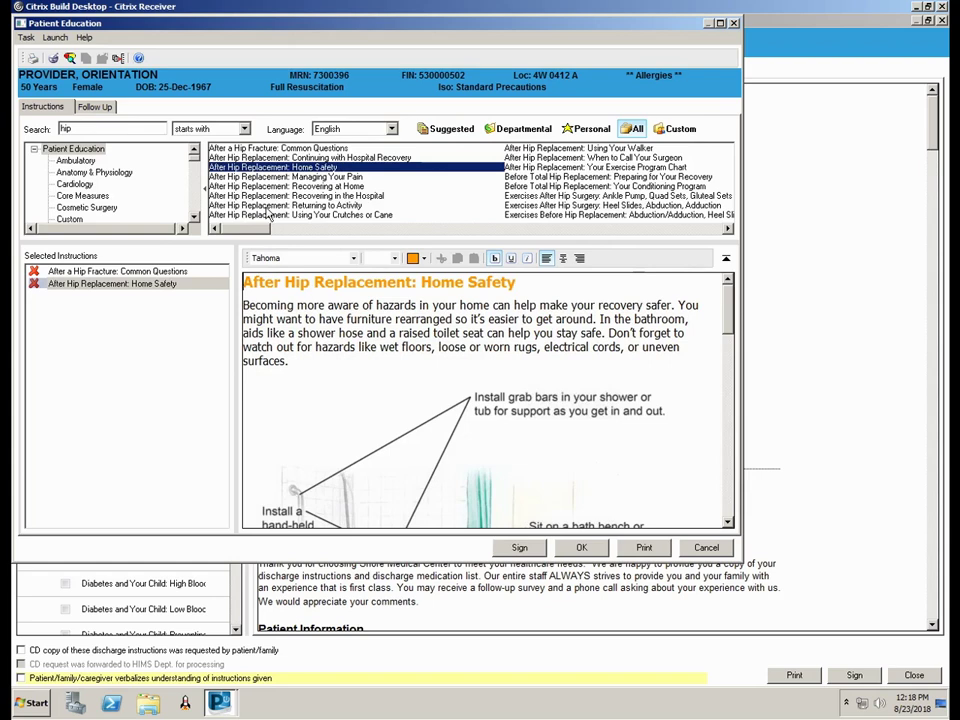
left_click(519, 548)
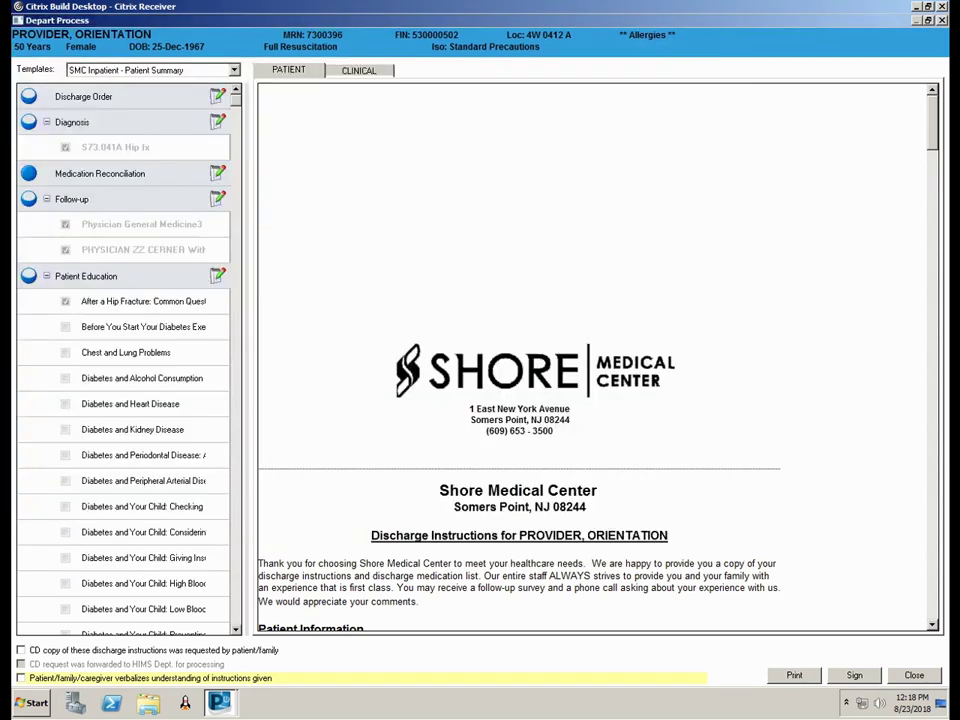
- Collapse the patient education list and sign the patient's depart process
left_click(46, 279)
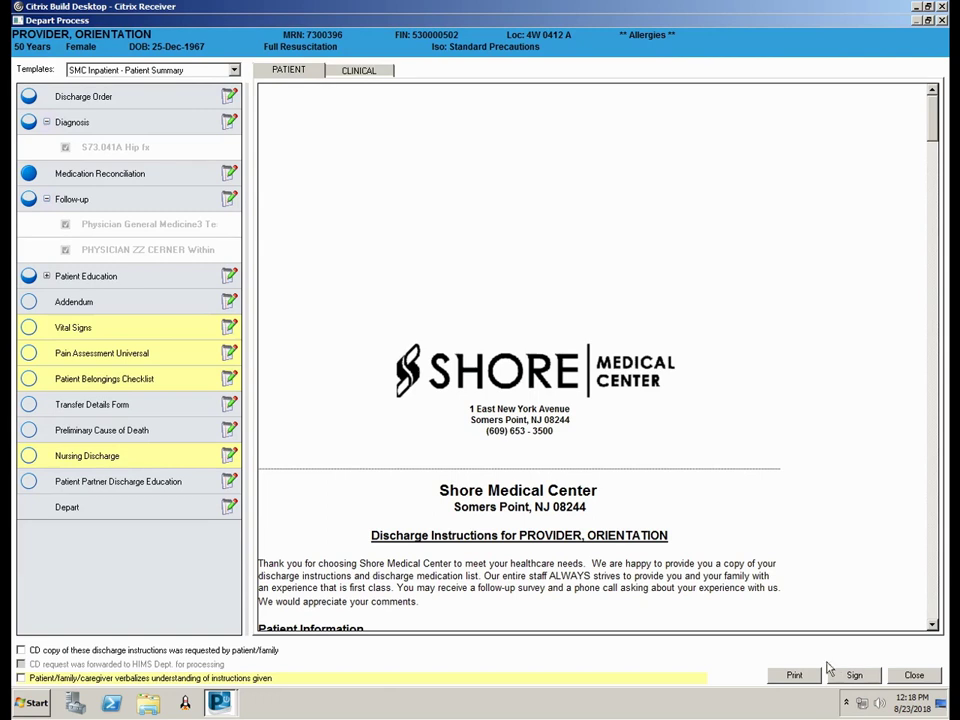
left_click(853, 677)
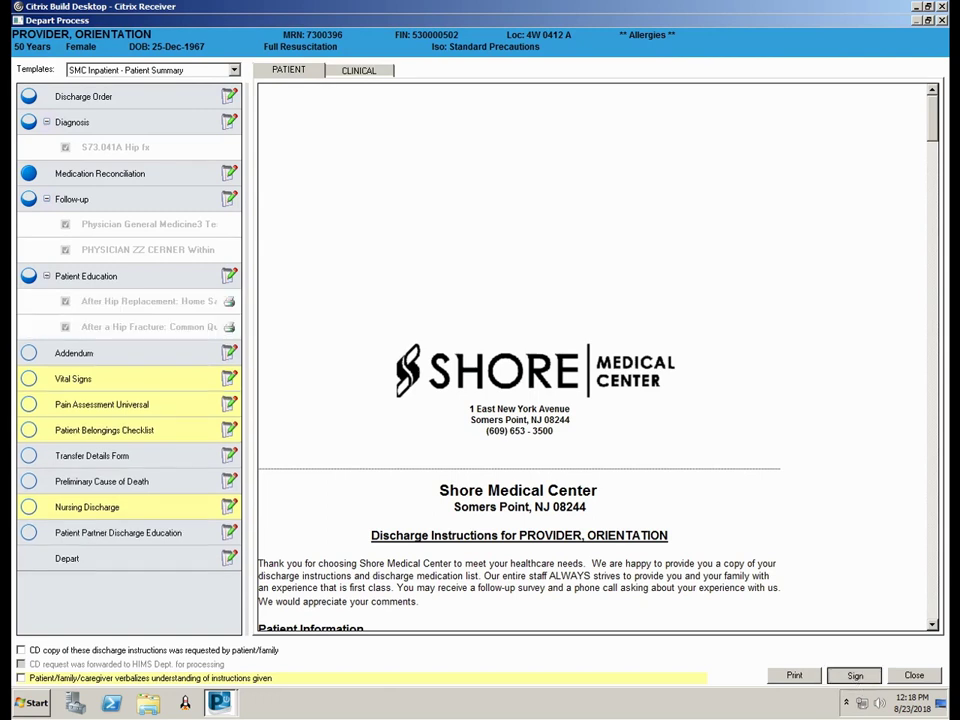